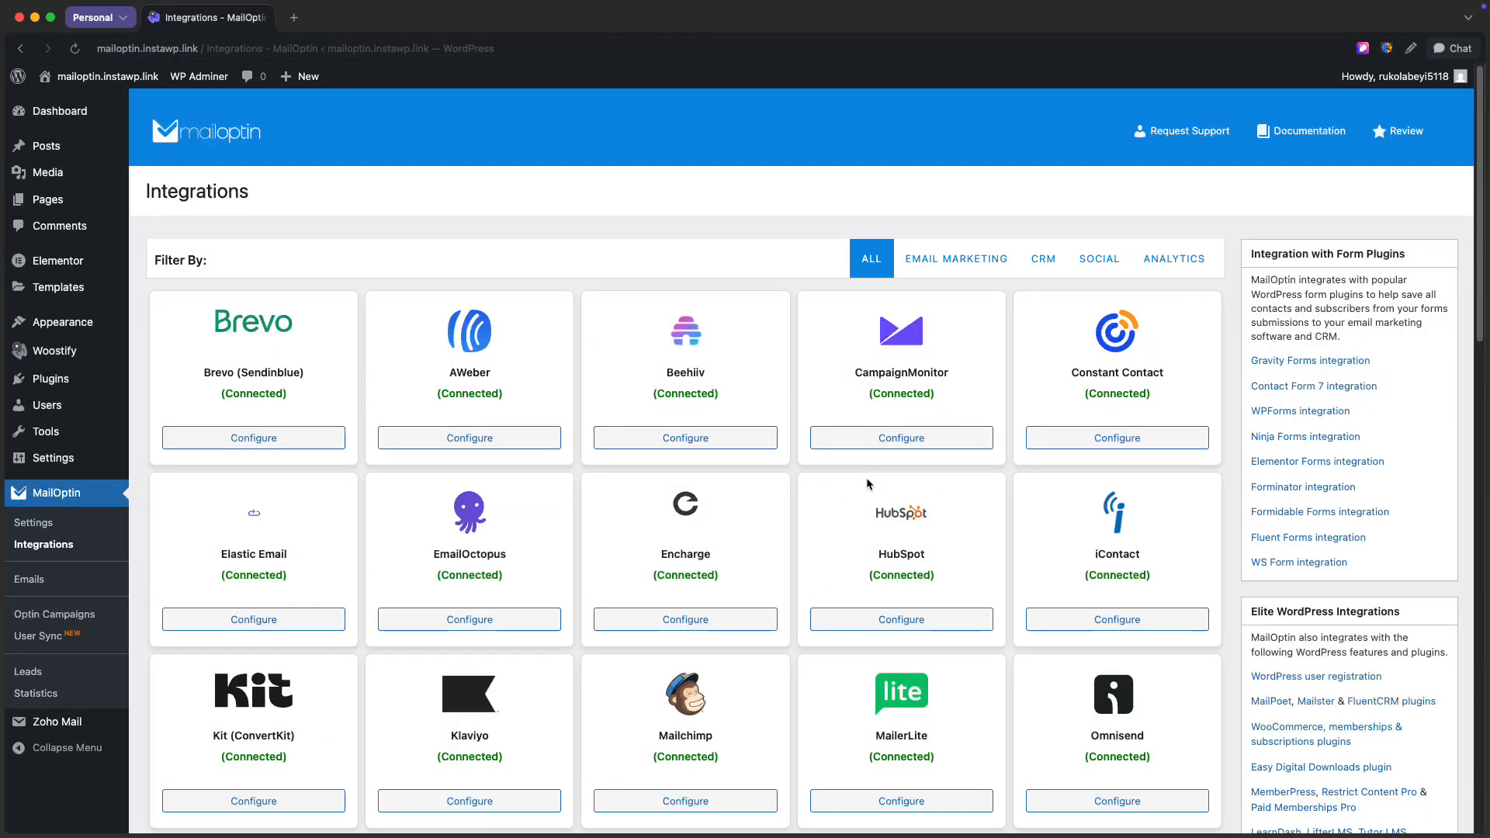
Open the Infusionsoft (Keap) integration's connection settings and start authorizing MailOptin.
scroll(866, 477, down, 10)
scroll(866, 477, down, 5)
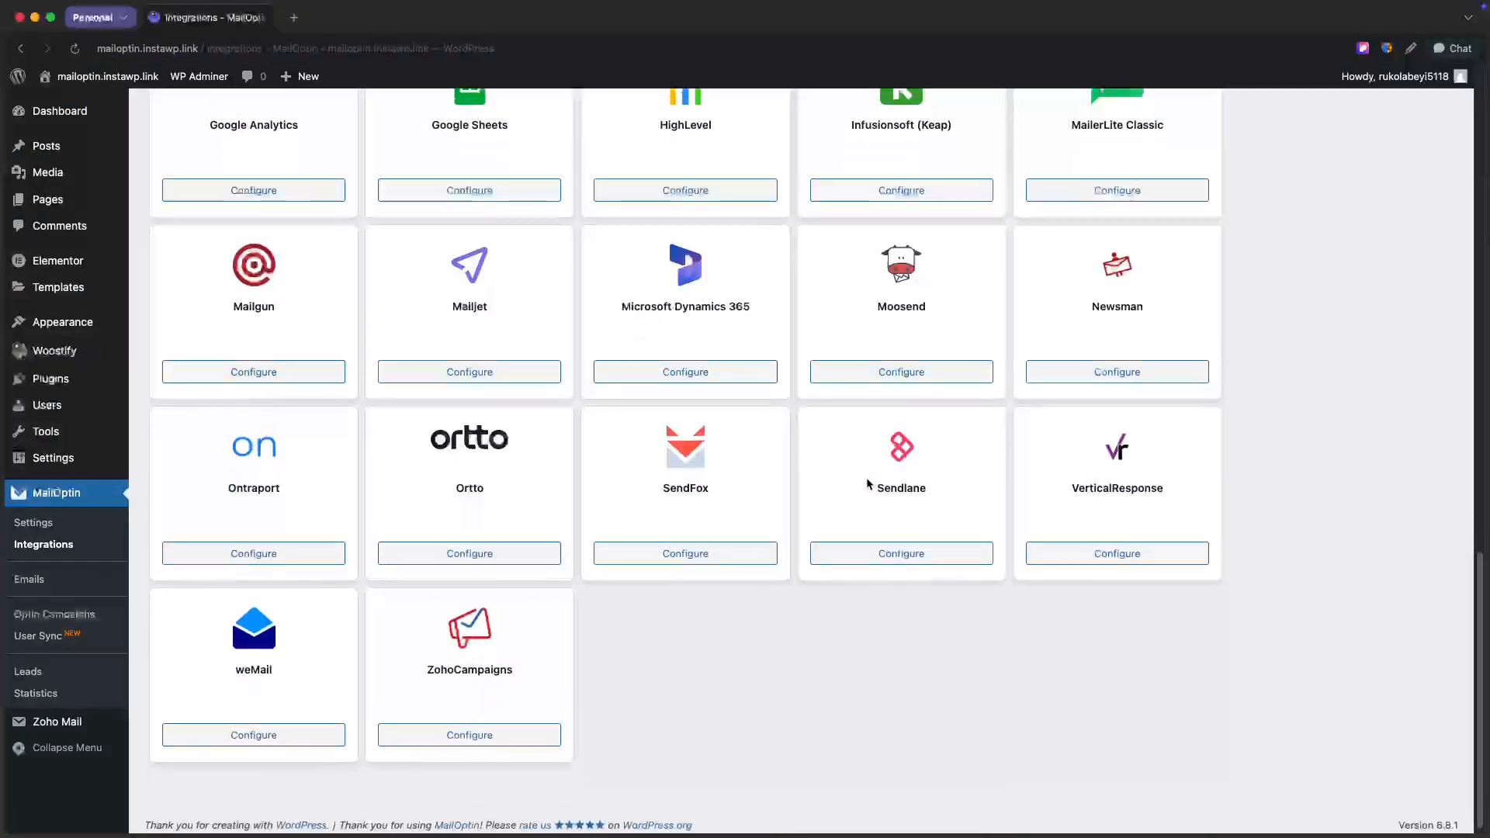
scroll(866, 477, up, 5)
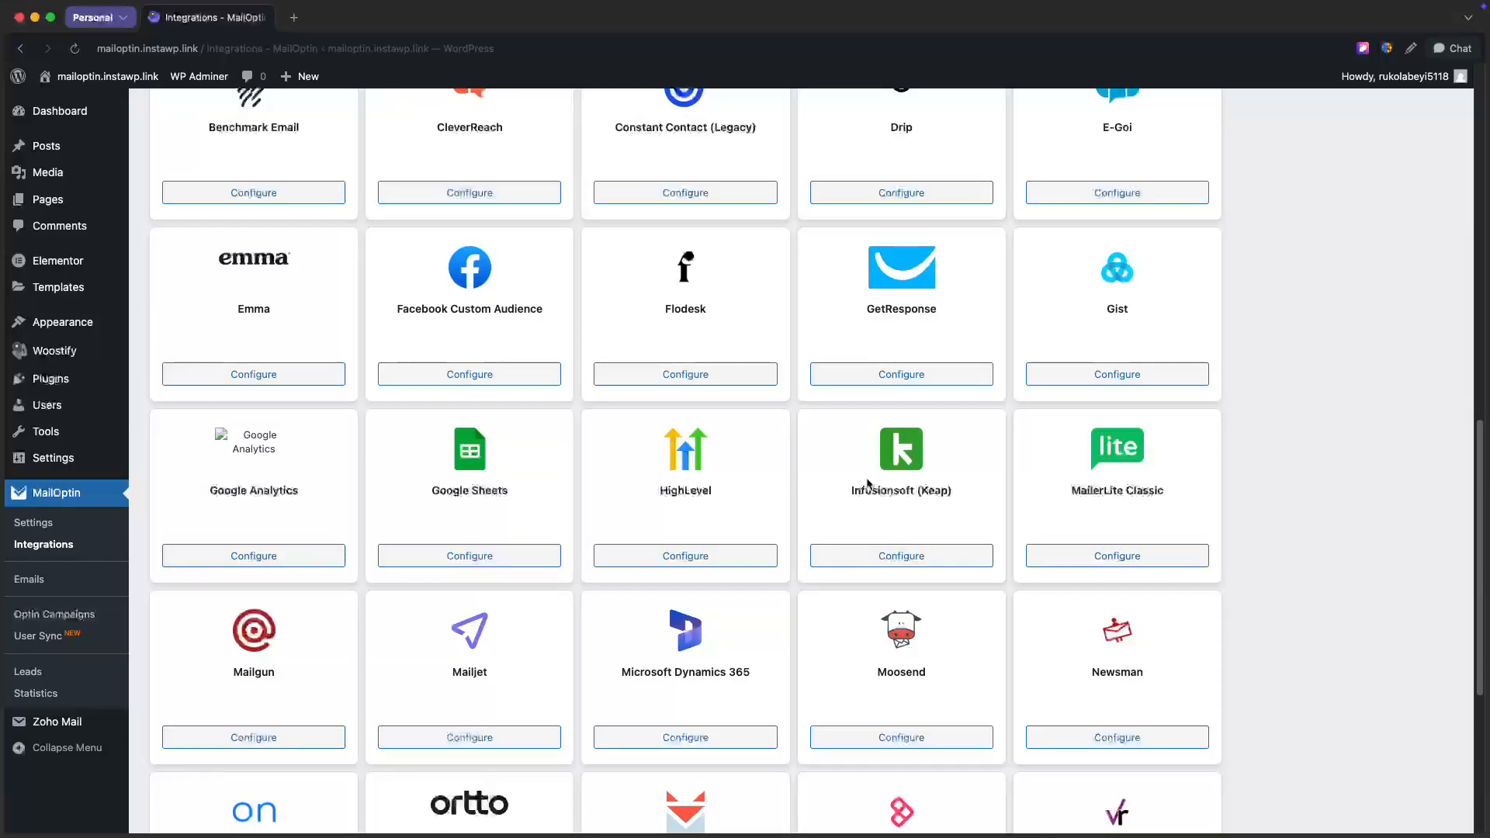
click(909, 557)
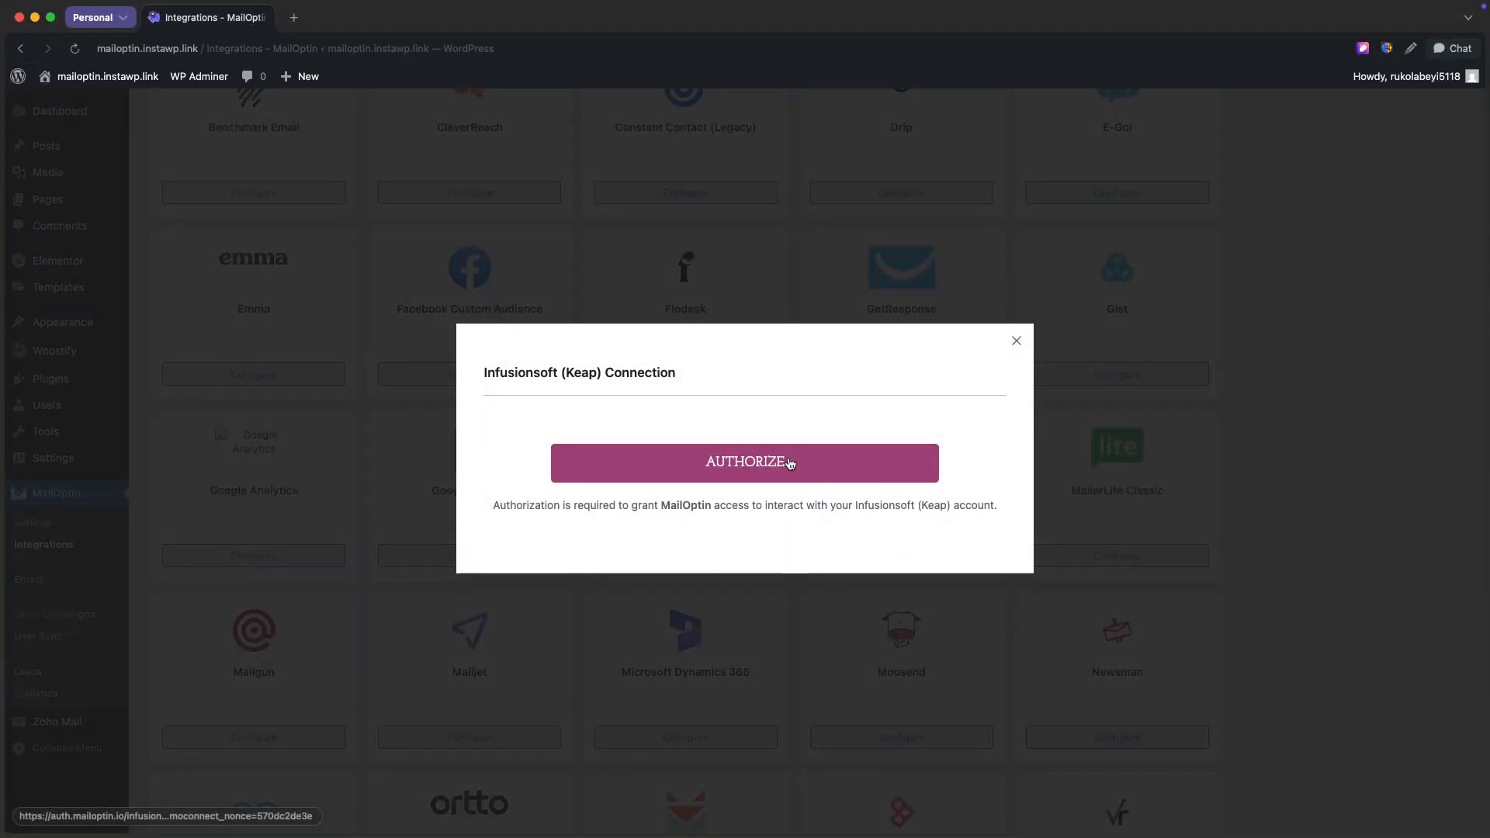
click(790, 464)
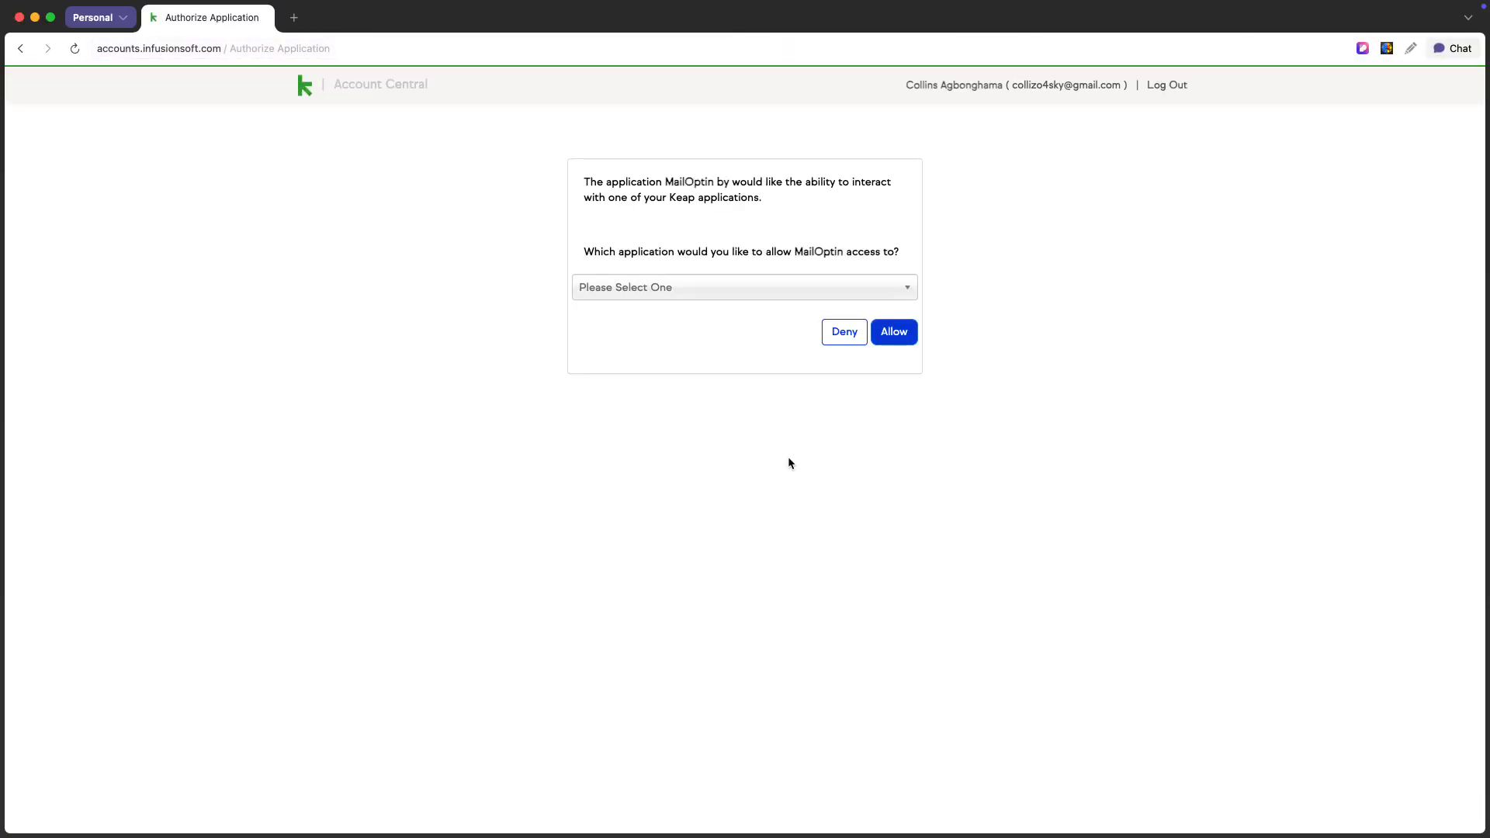
Select za815.infusionsoft.com as the Keap application and allow MailOptin to access it.
click(730, 288)
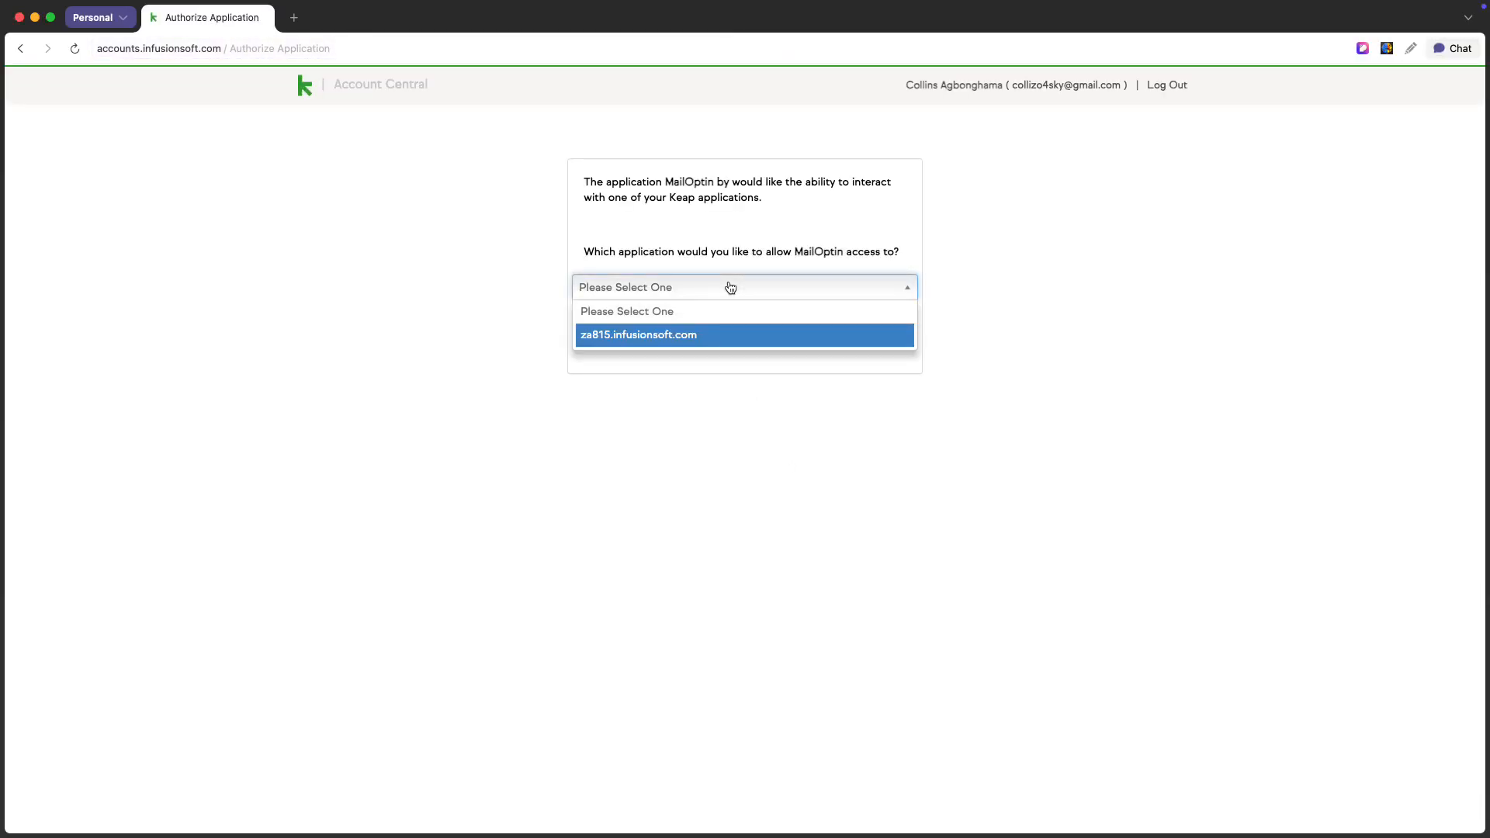
click(691, 335)
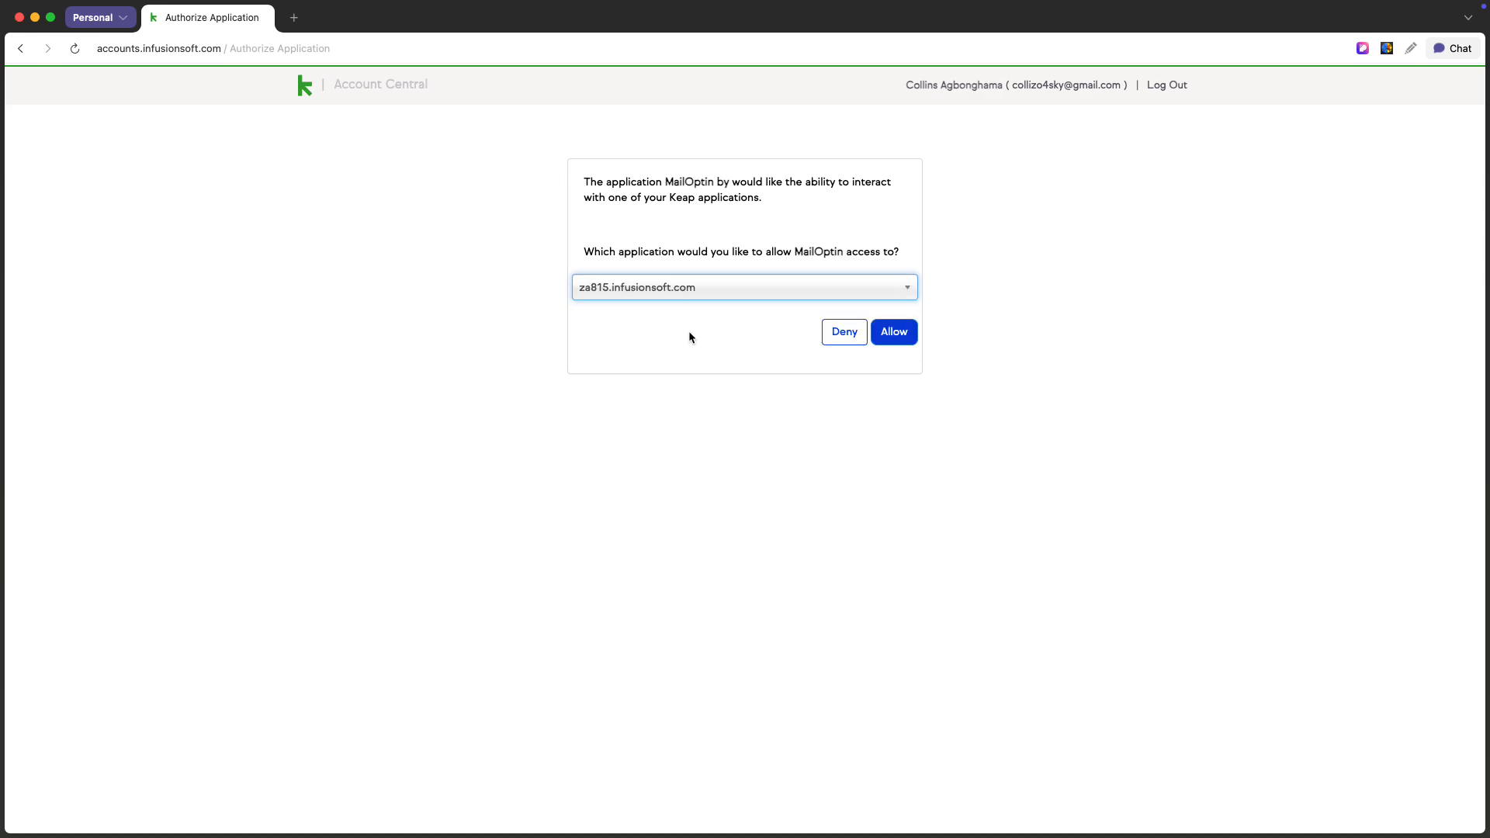
click(879, 336)
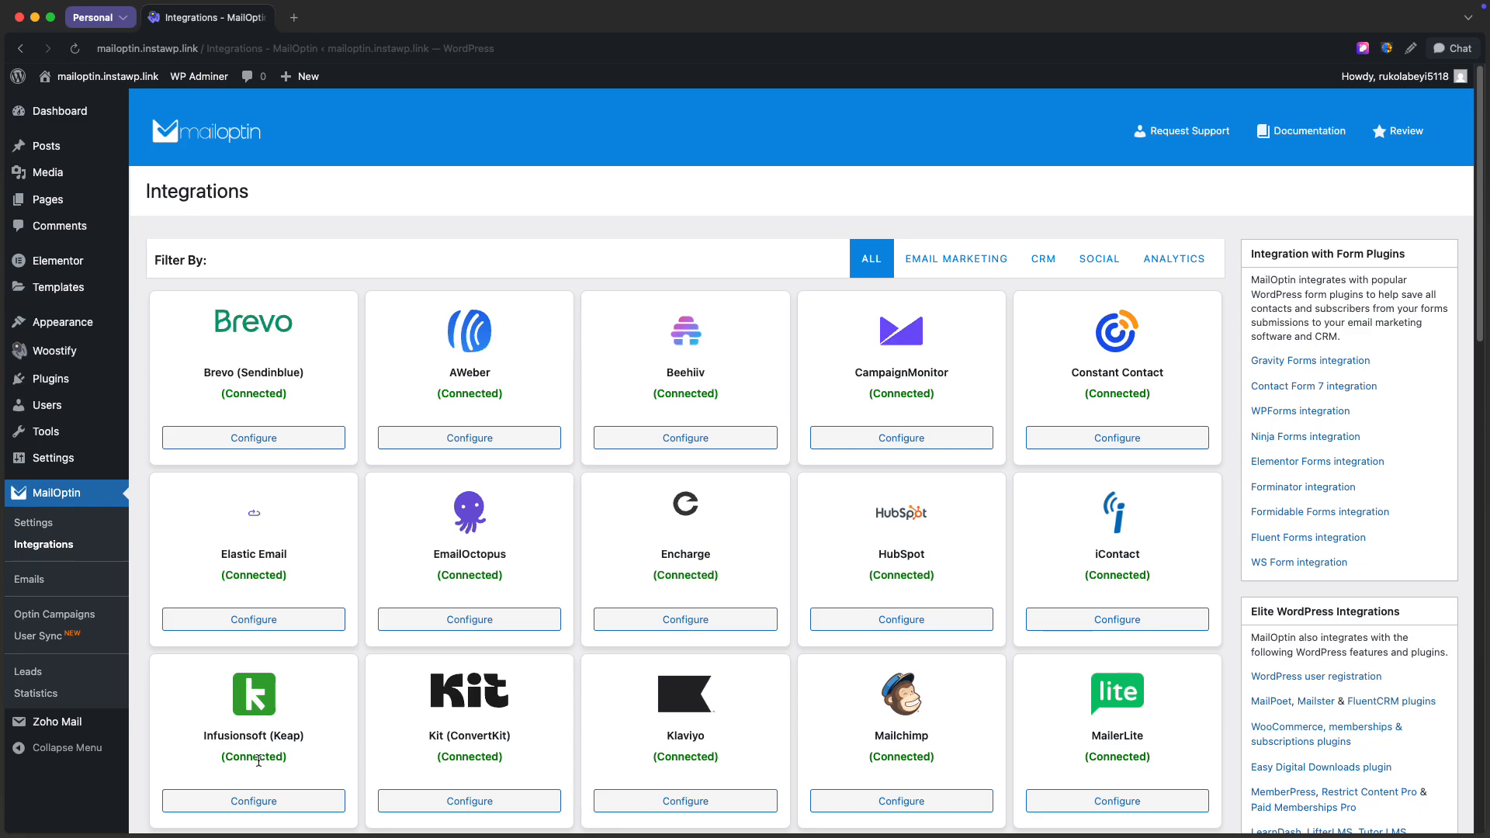
Create a new lightbox optin campaign titled Keap using the BareMetal theme.
click(61, 622)
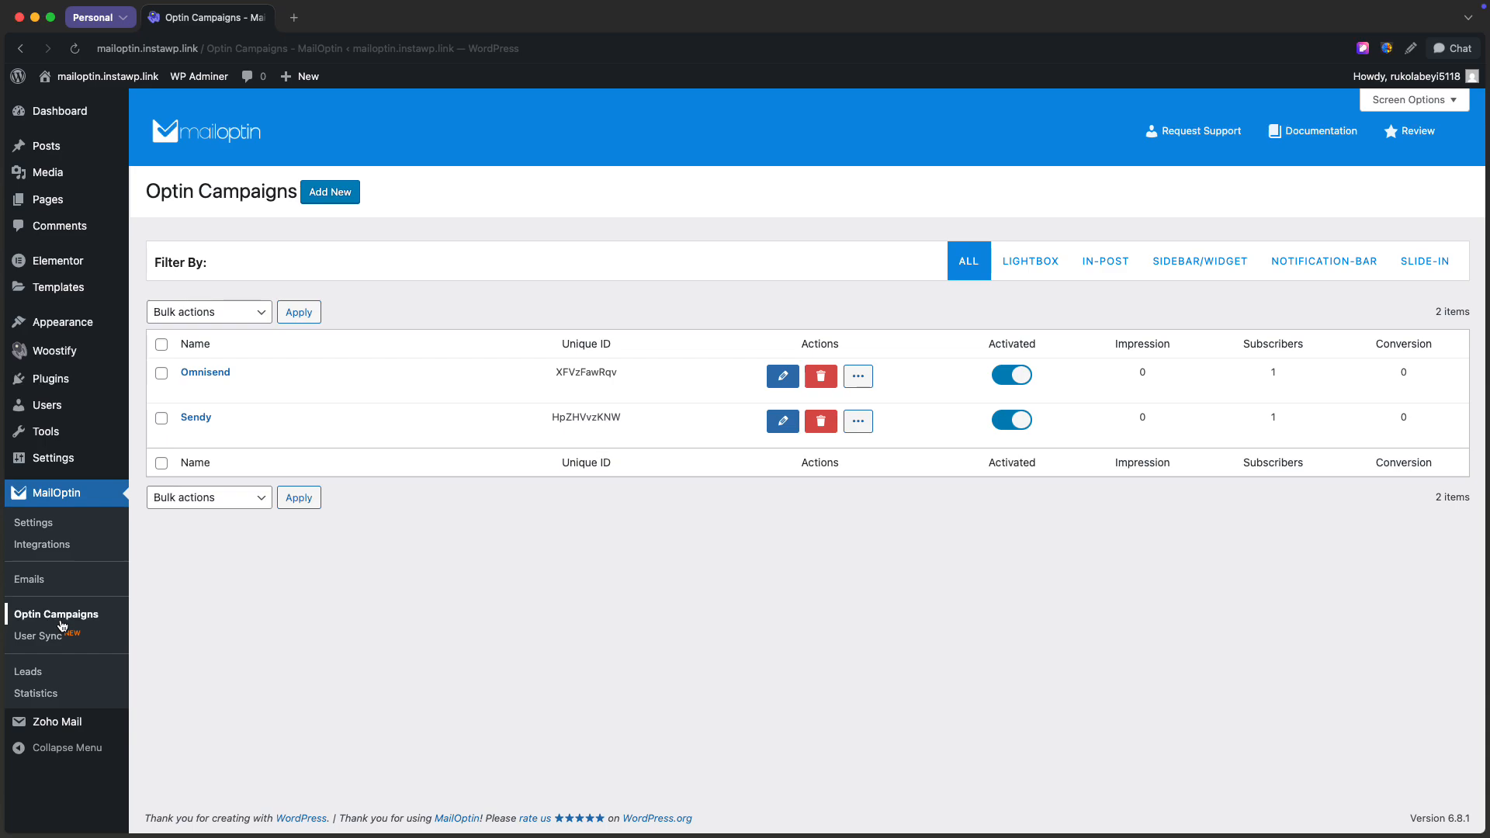
click(330, 191)
click(334, 252)
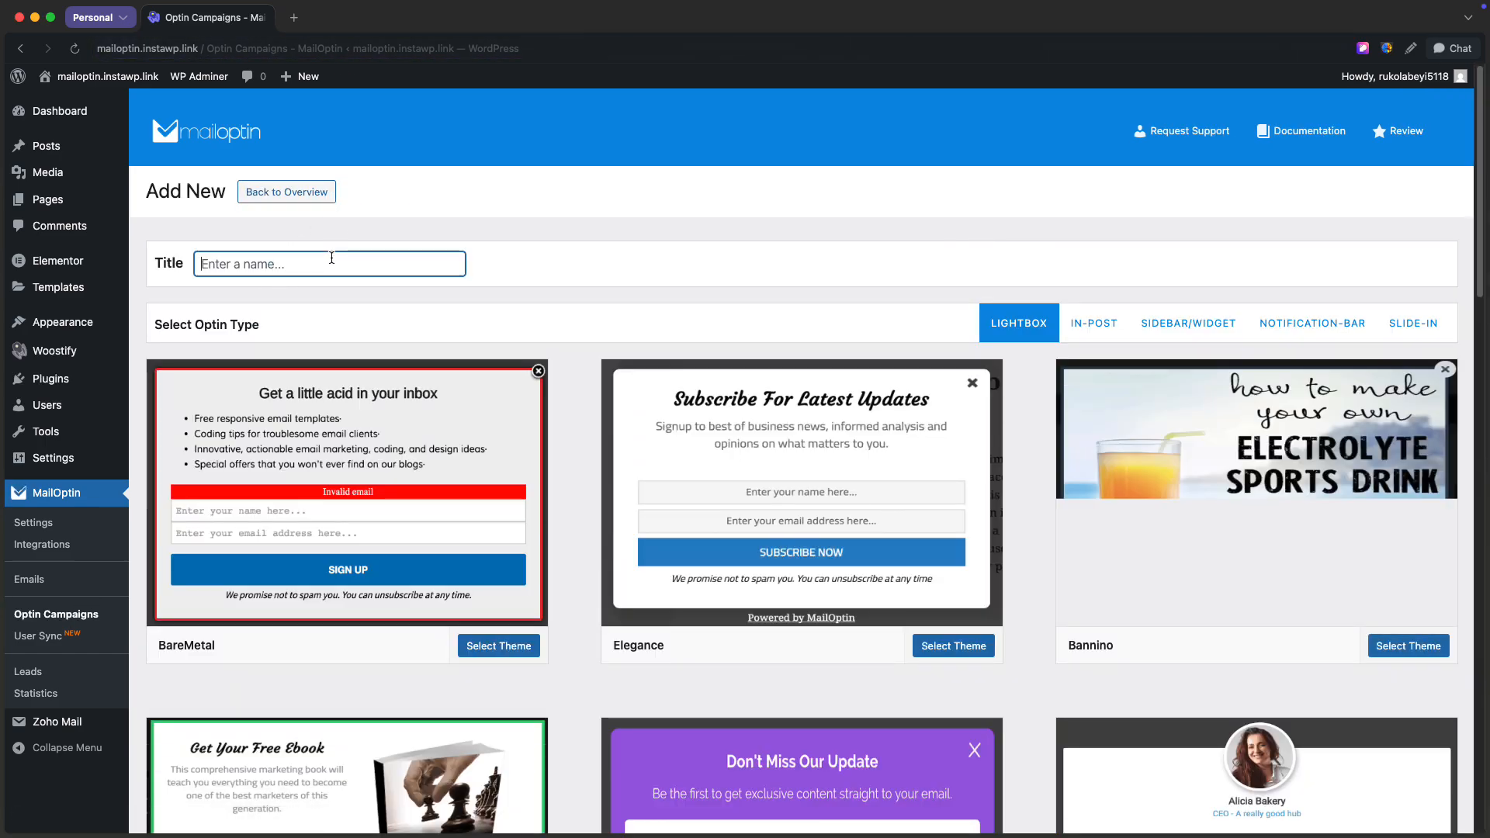
text(Keap)
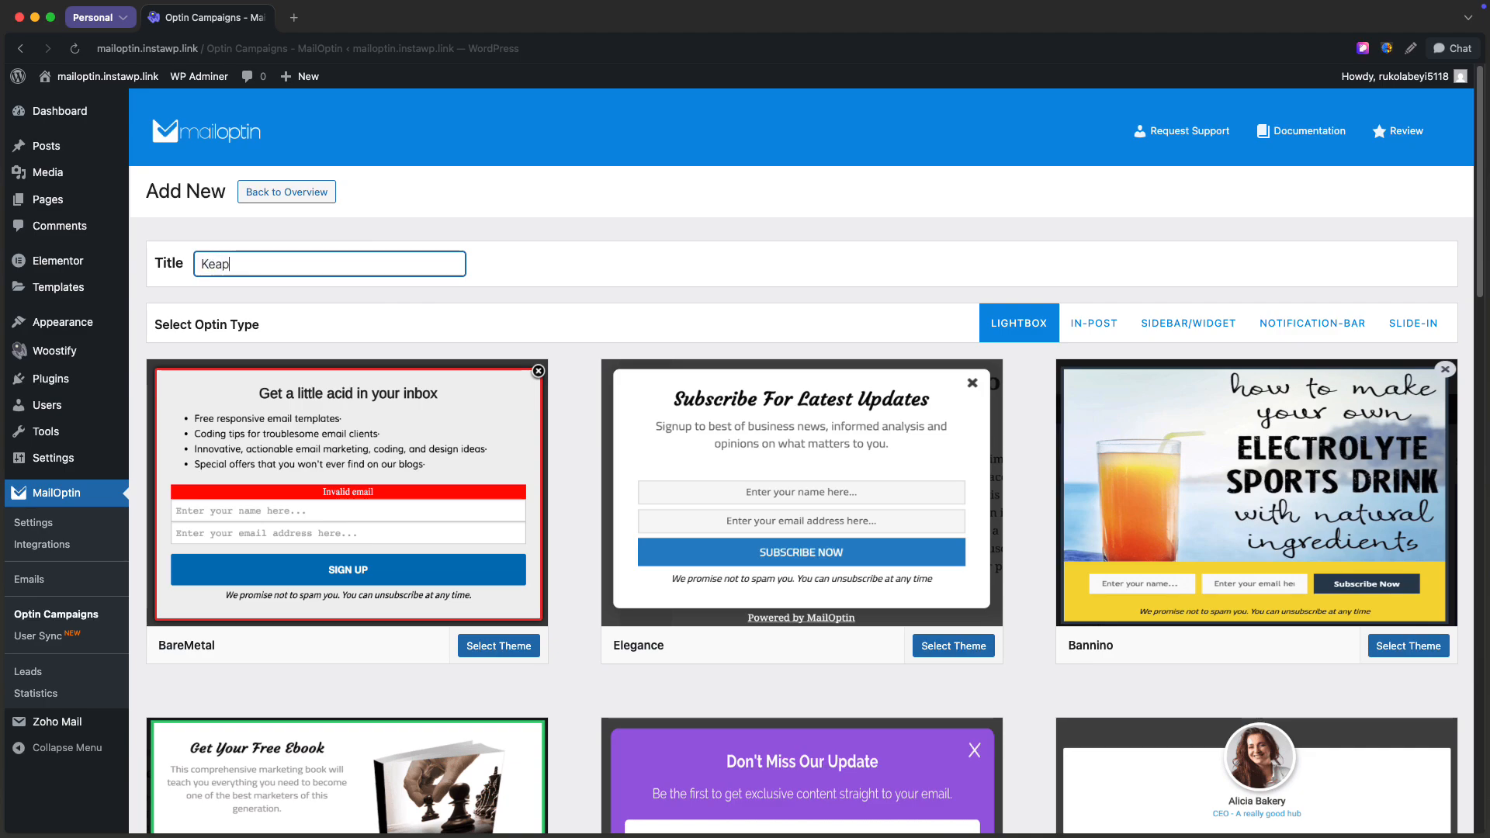
click(453, 437)
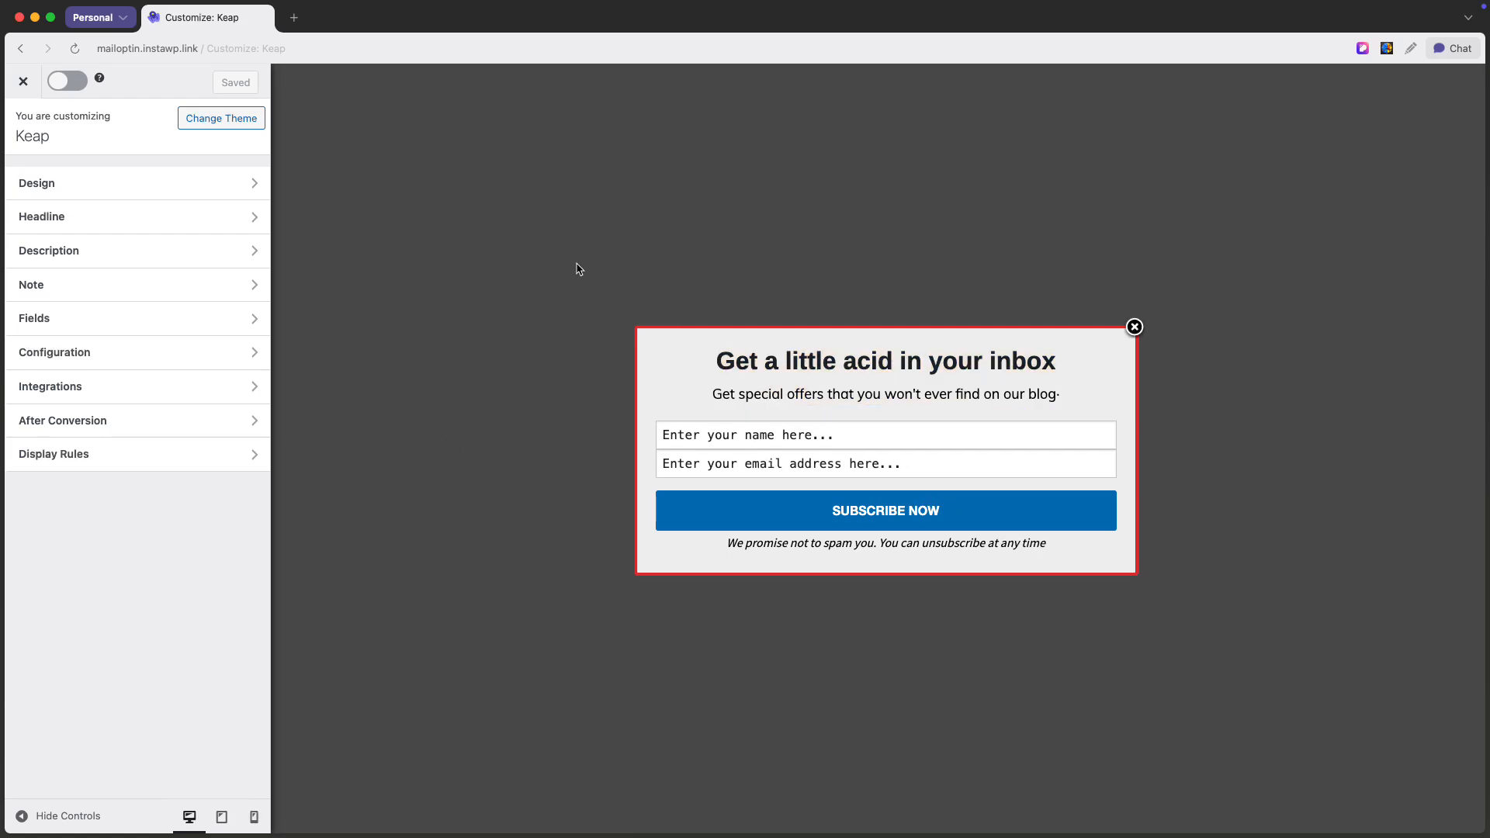
Examine the campaign's Design settings, including the available display effects, and return to the settings overview.
click(199, 179)
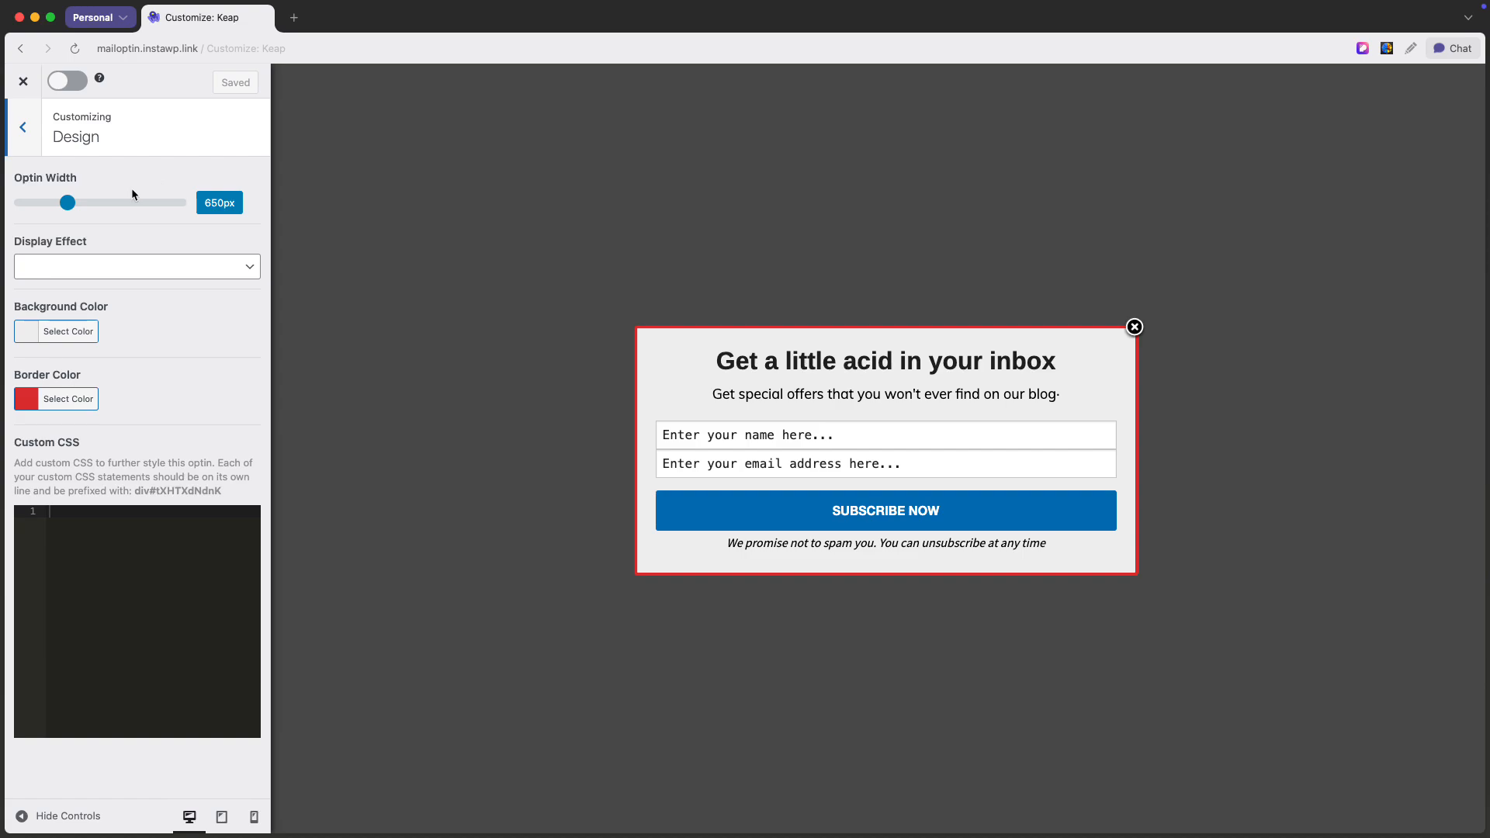
click(141, 267)
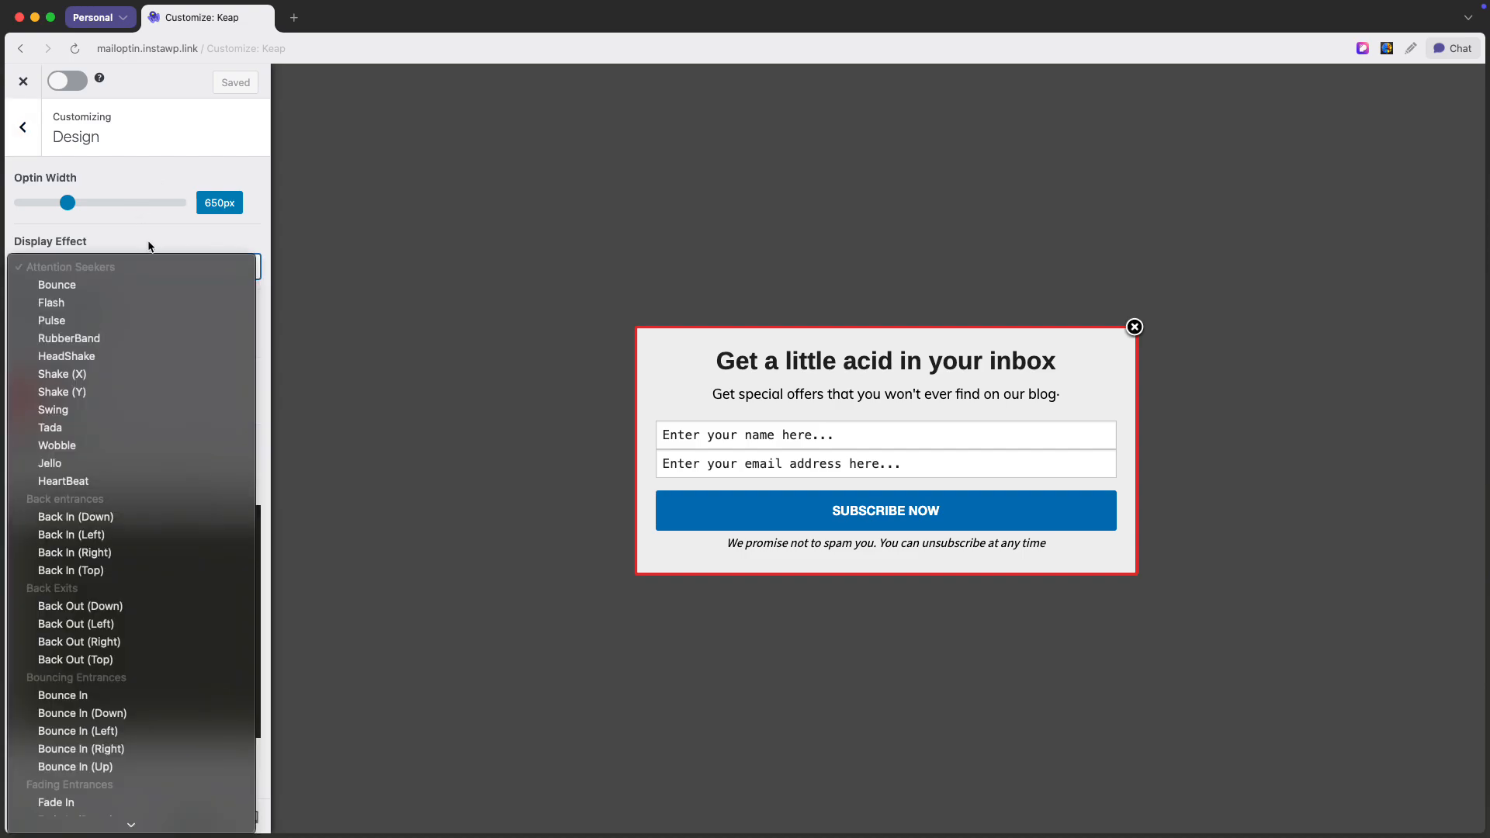
click(150, 246)
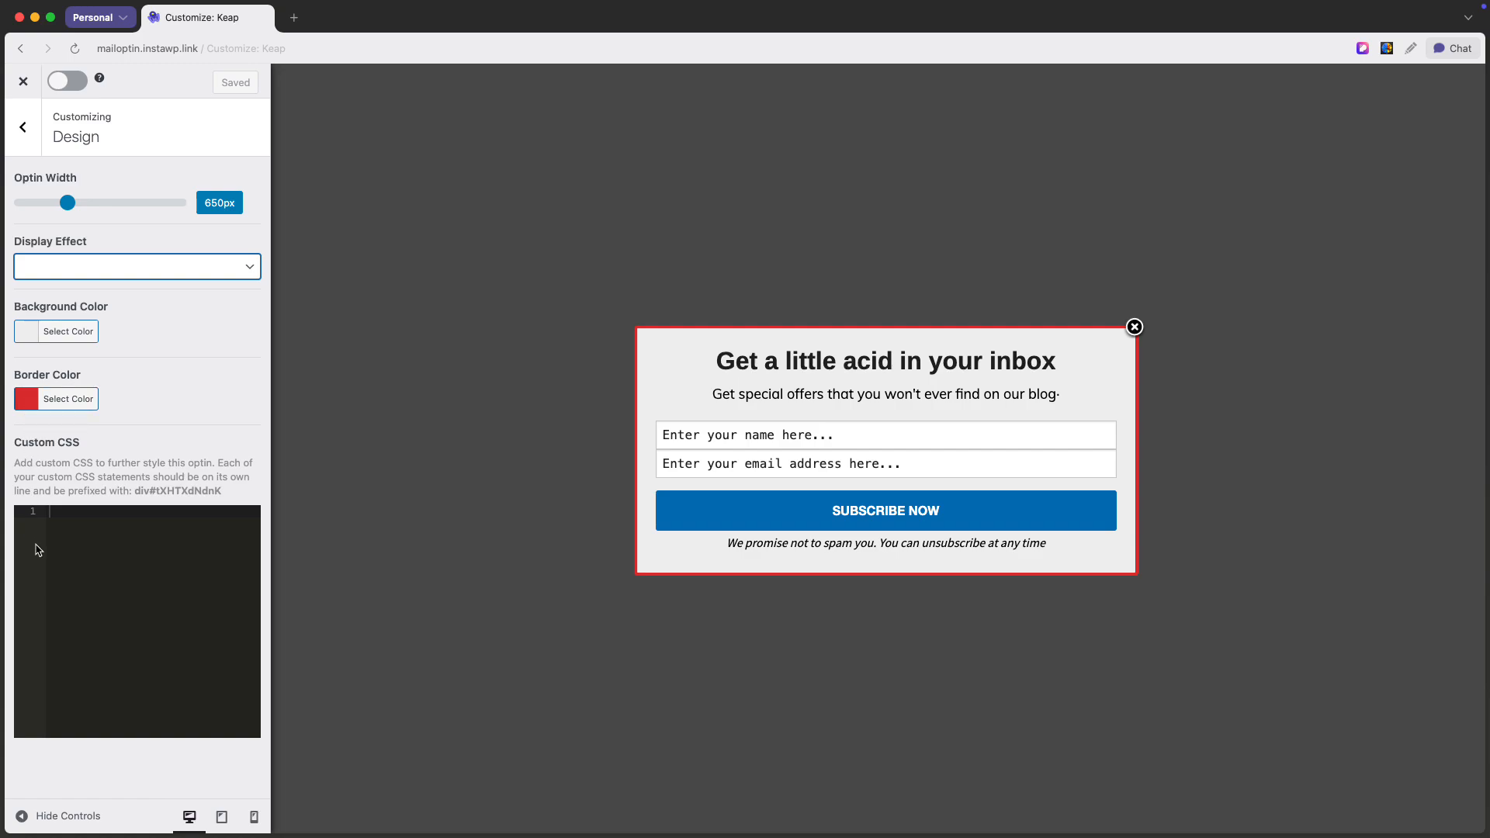
click(30, 134)
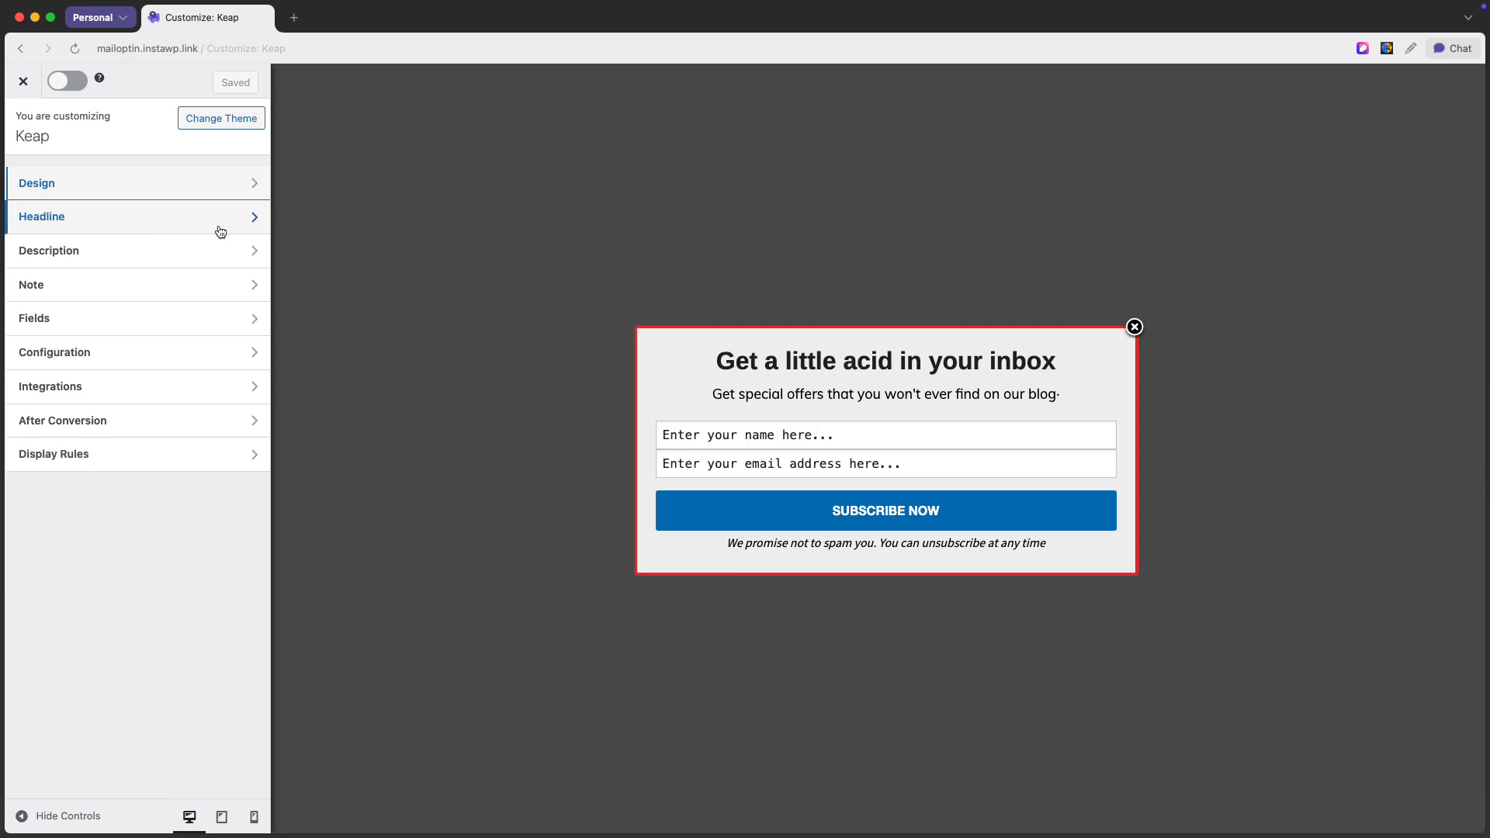
Inspect the optin's headline and description settings and open the form's Fields settings.
click(815, 376)
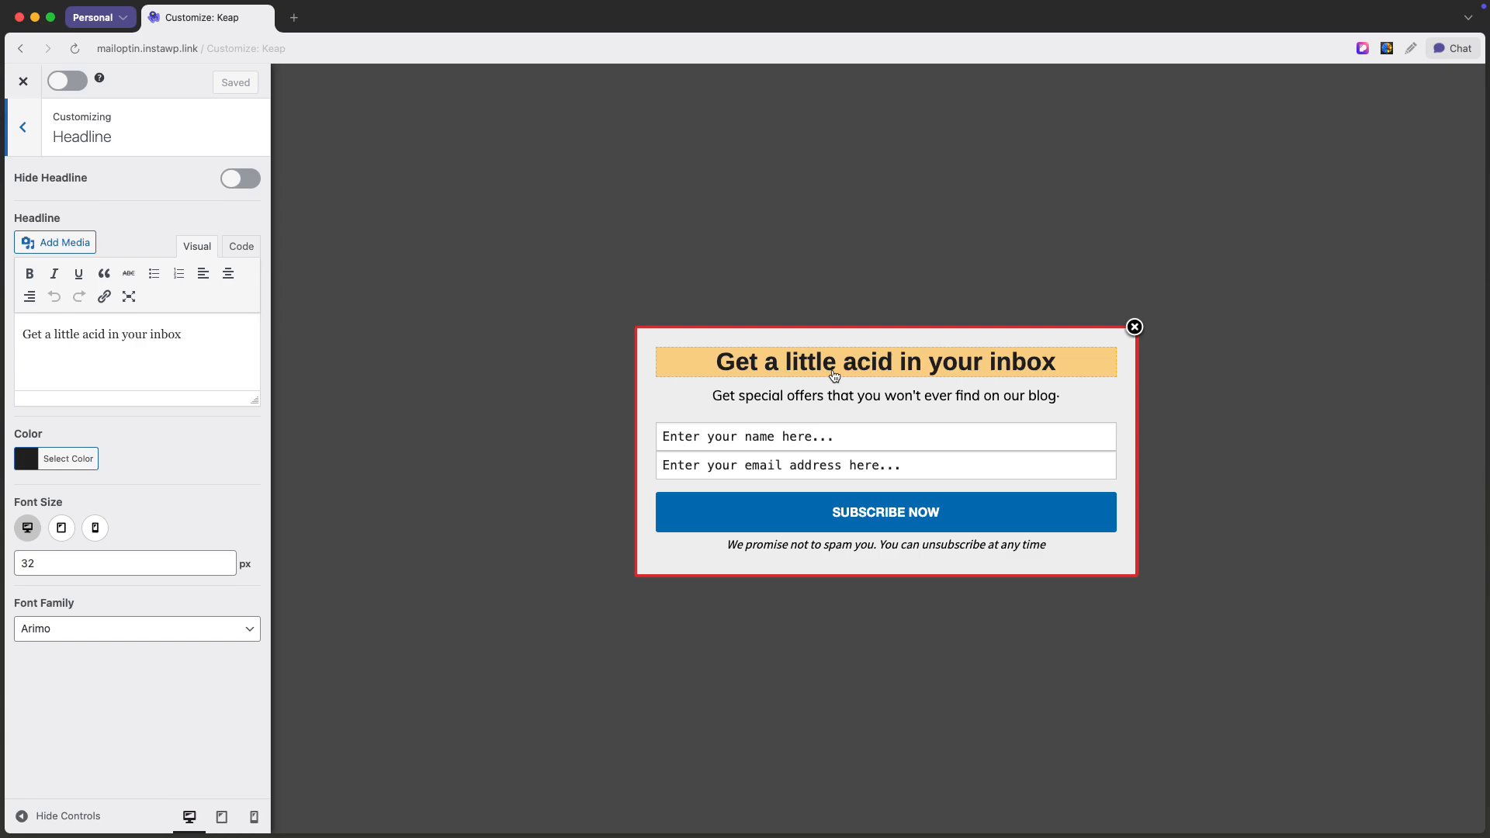
click(837, 395)
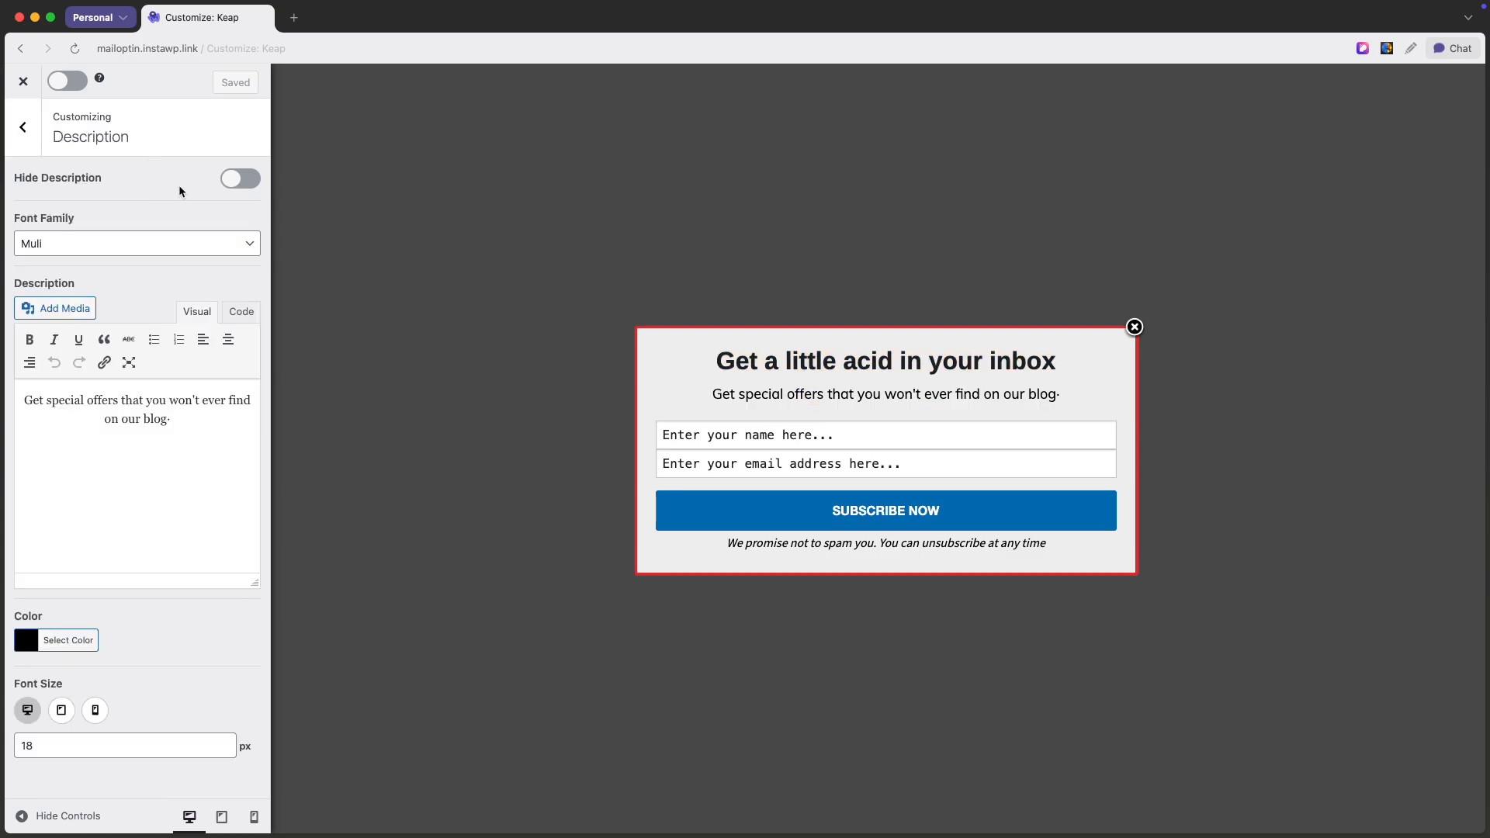
click(927, 429)
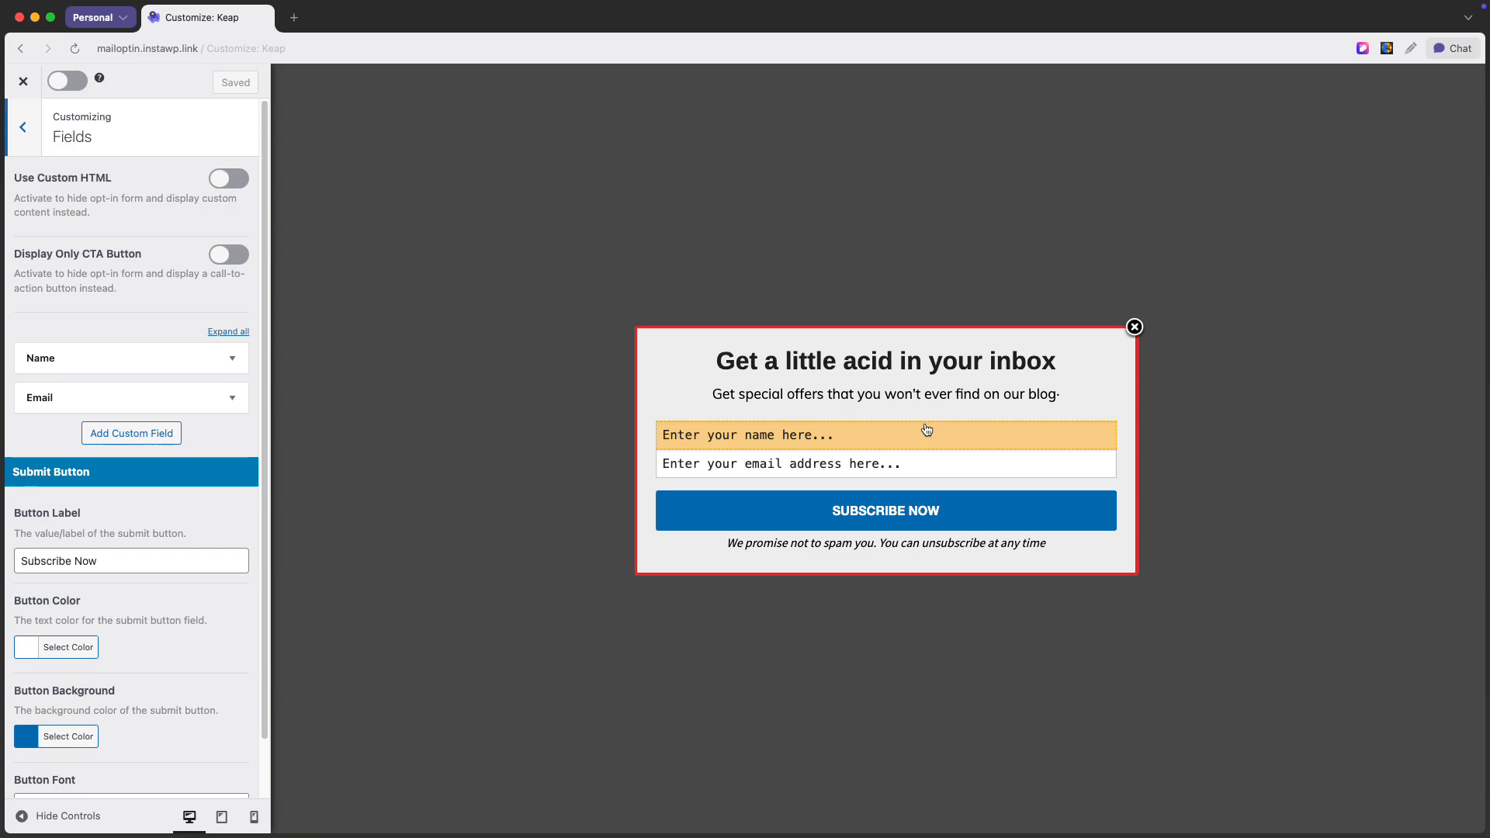
Try out the Use Custom HTML and Display Only CTA Button options, switching each one back off.
click(235, 184)
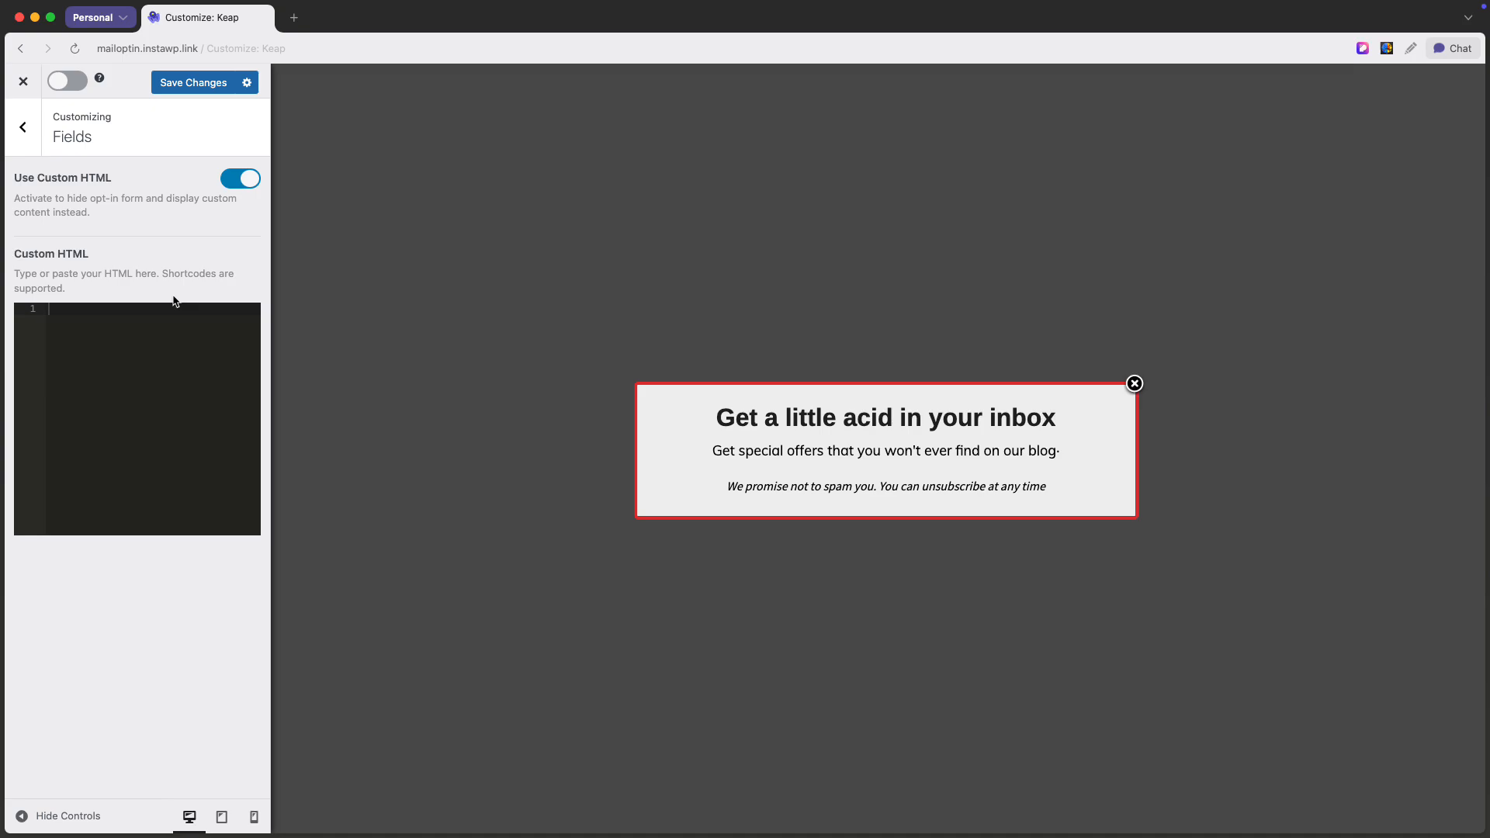
click(236, 187)
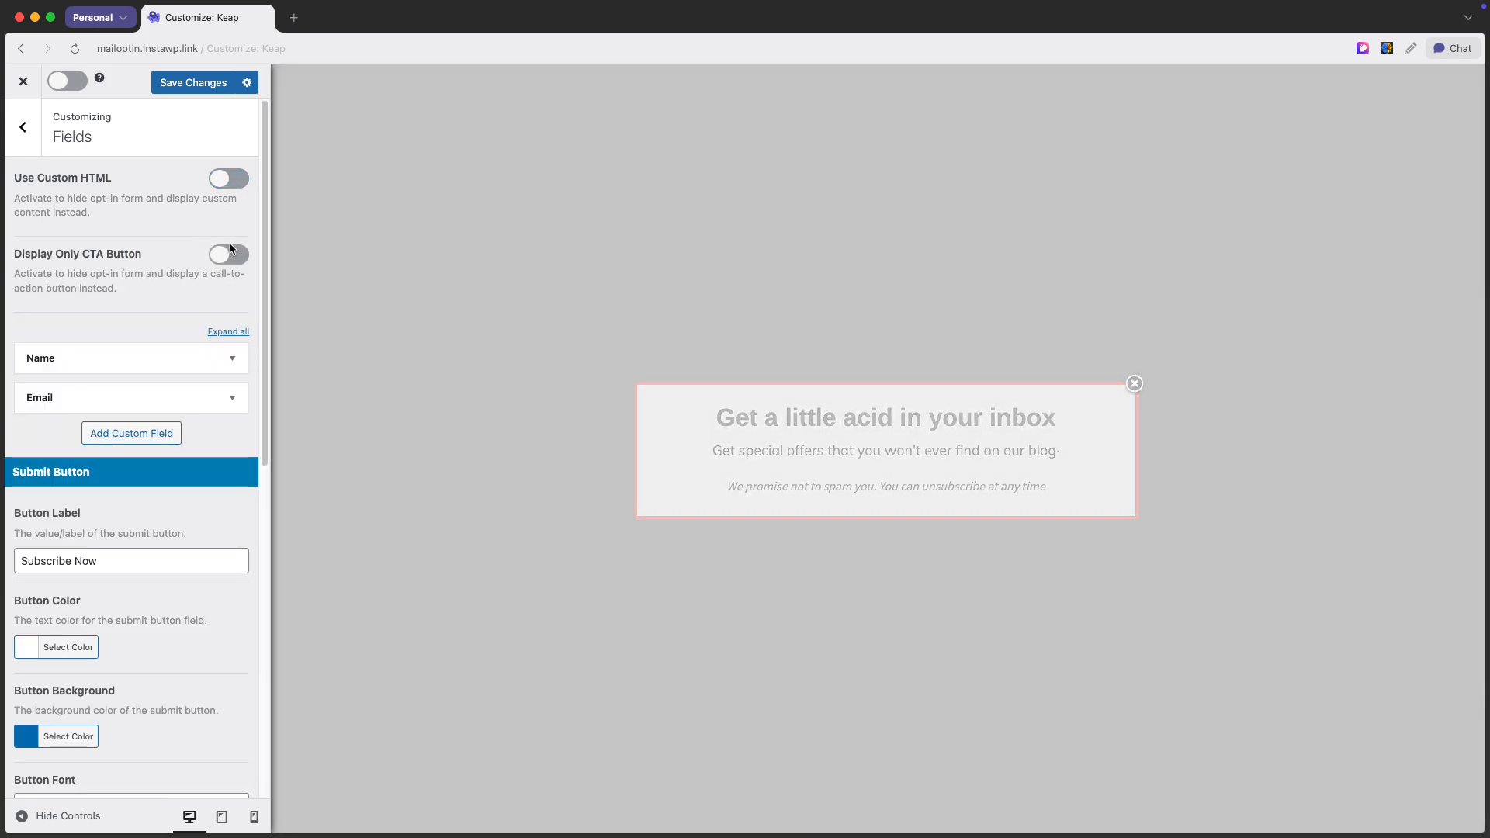
click(231, 258)
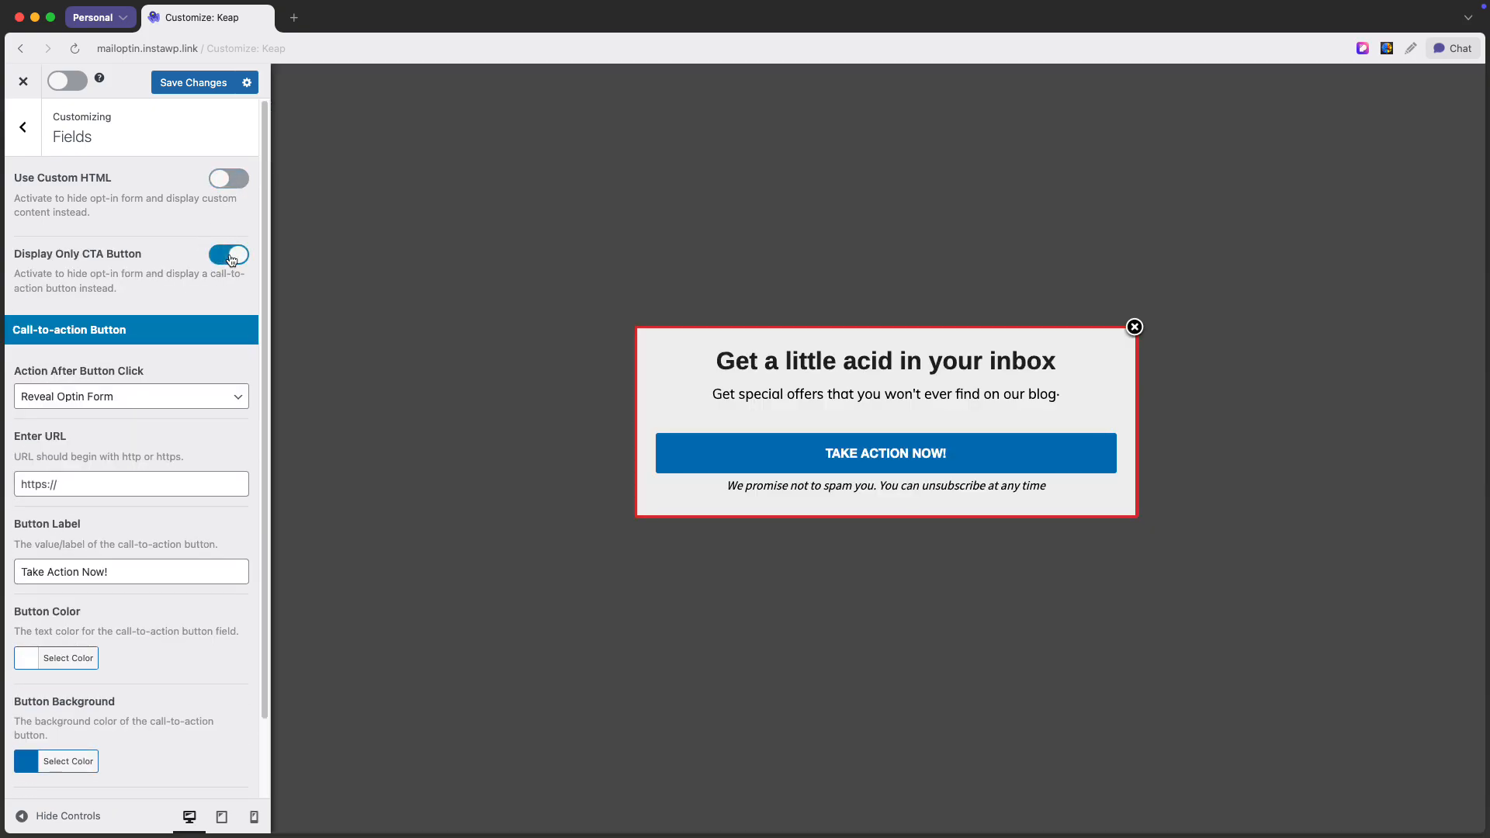
click(232, 258)
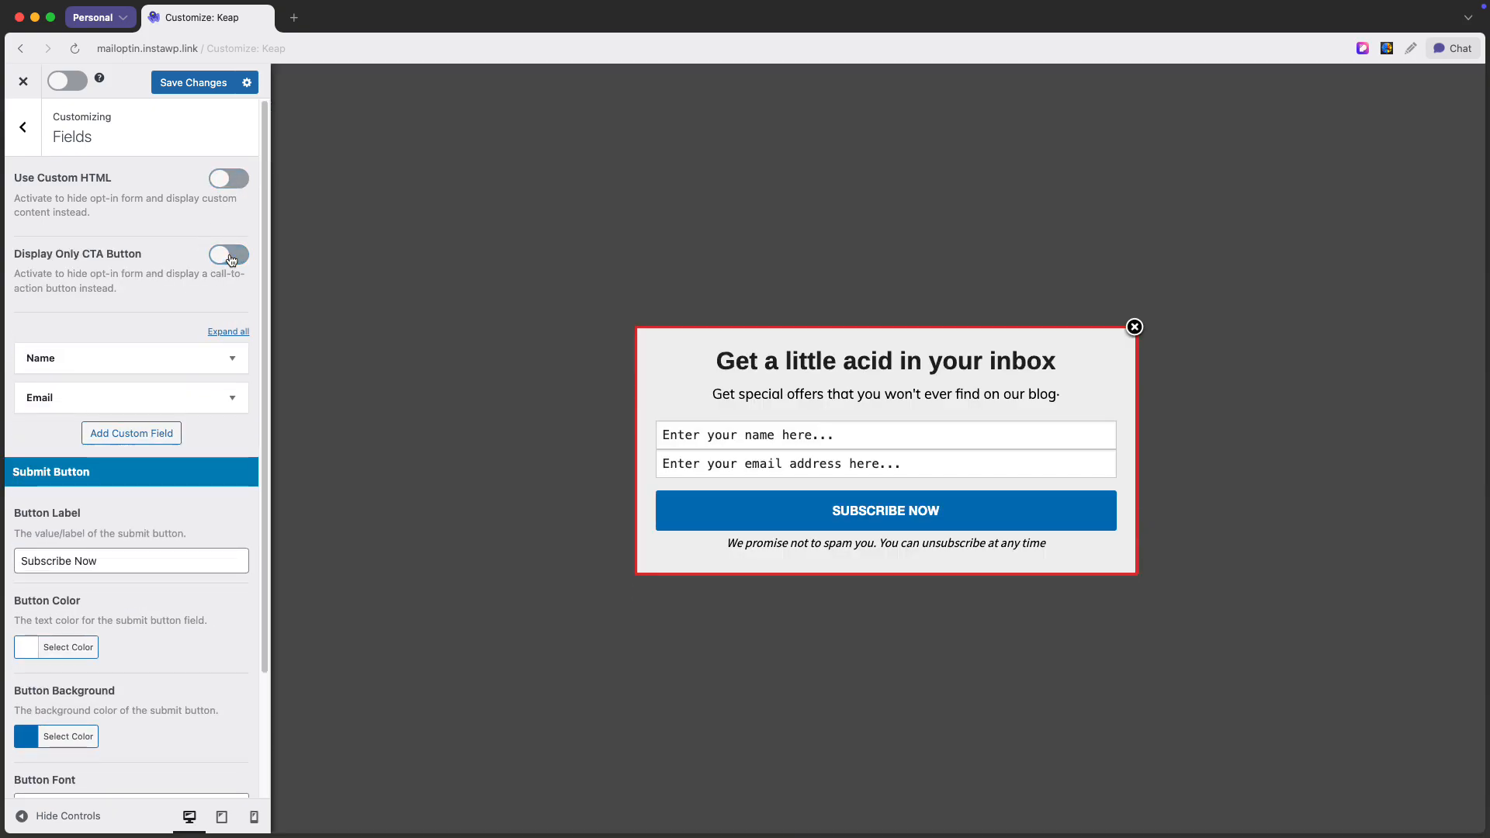
Inspect the individual settings of the form's Name and Email fields and collapse them again.
click(232, 358)
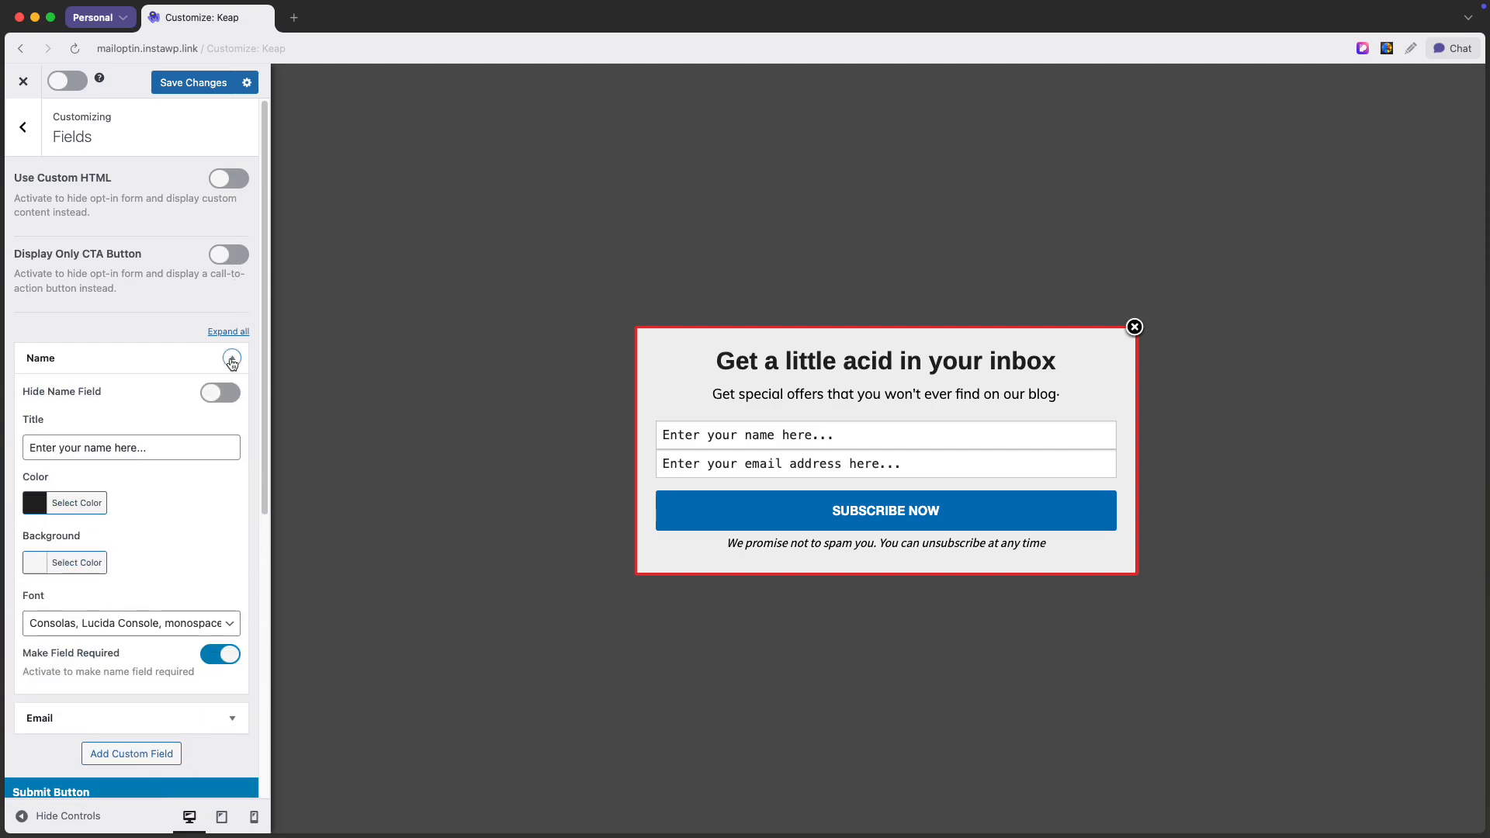
click(232, 358)
click(232, 397)
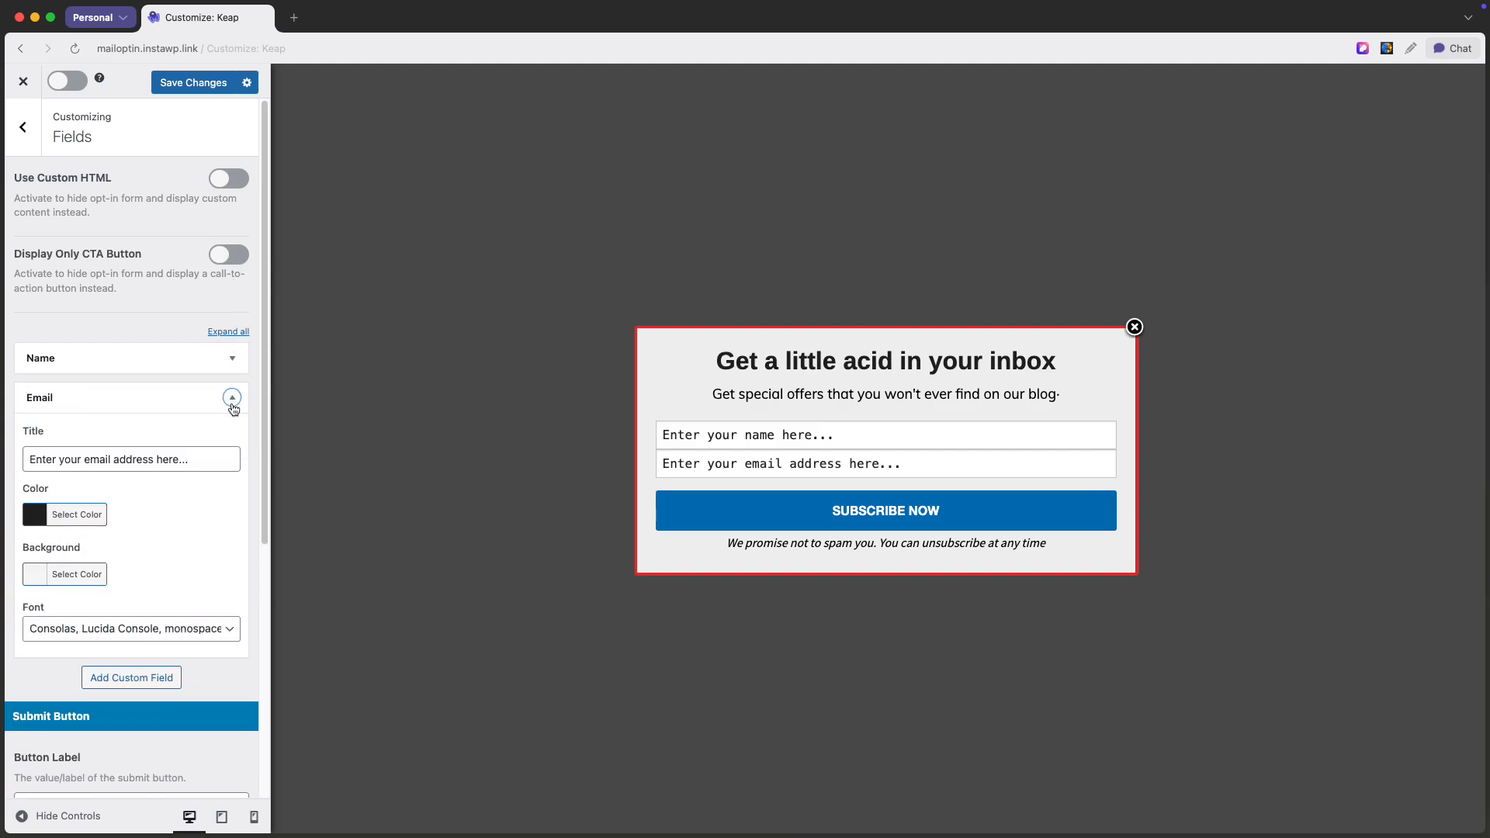
click(231, 401)
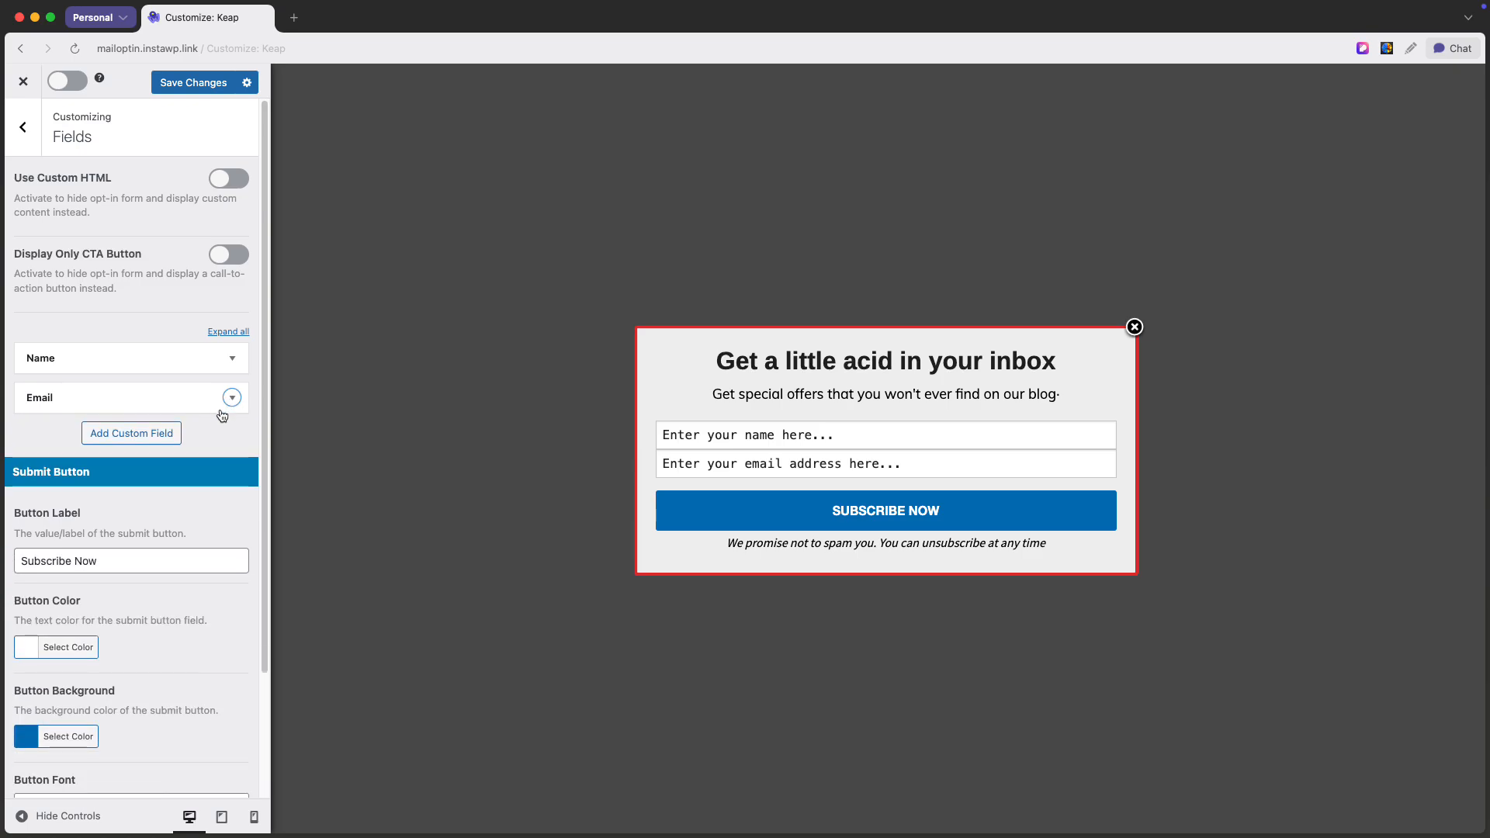
Add a custom field to the form, check its type options, and delete the field.
click(167, 434)
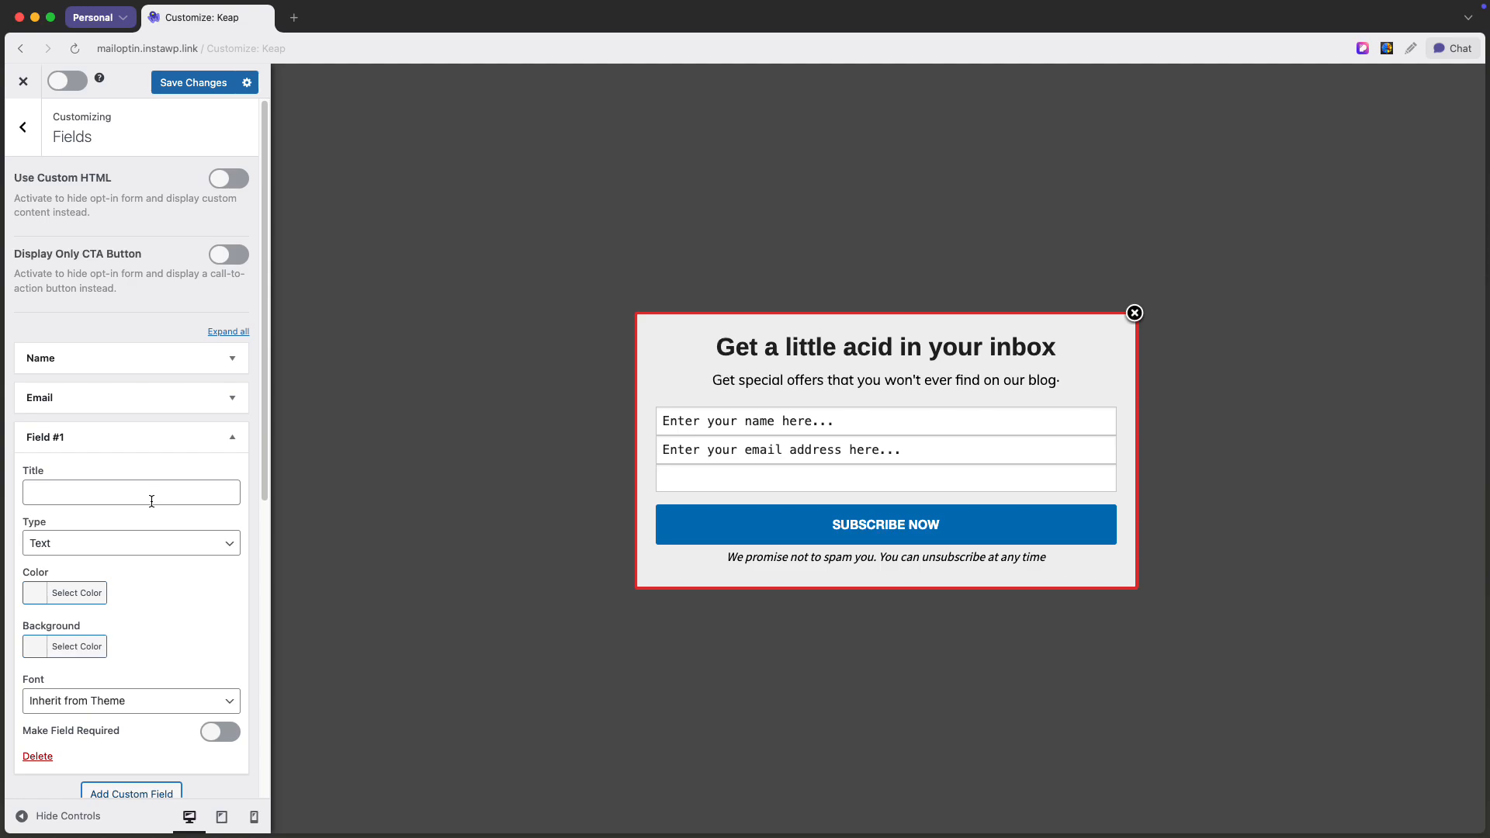
click(147, 547)
click(156, 535)
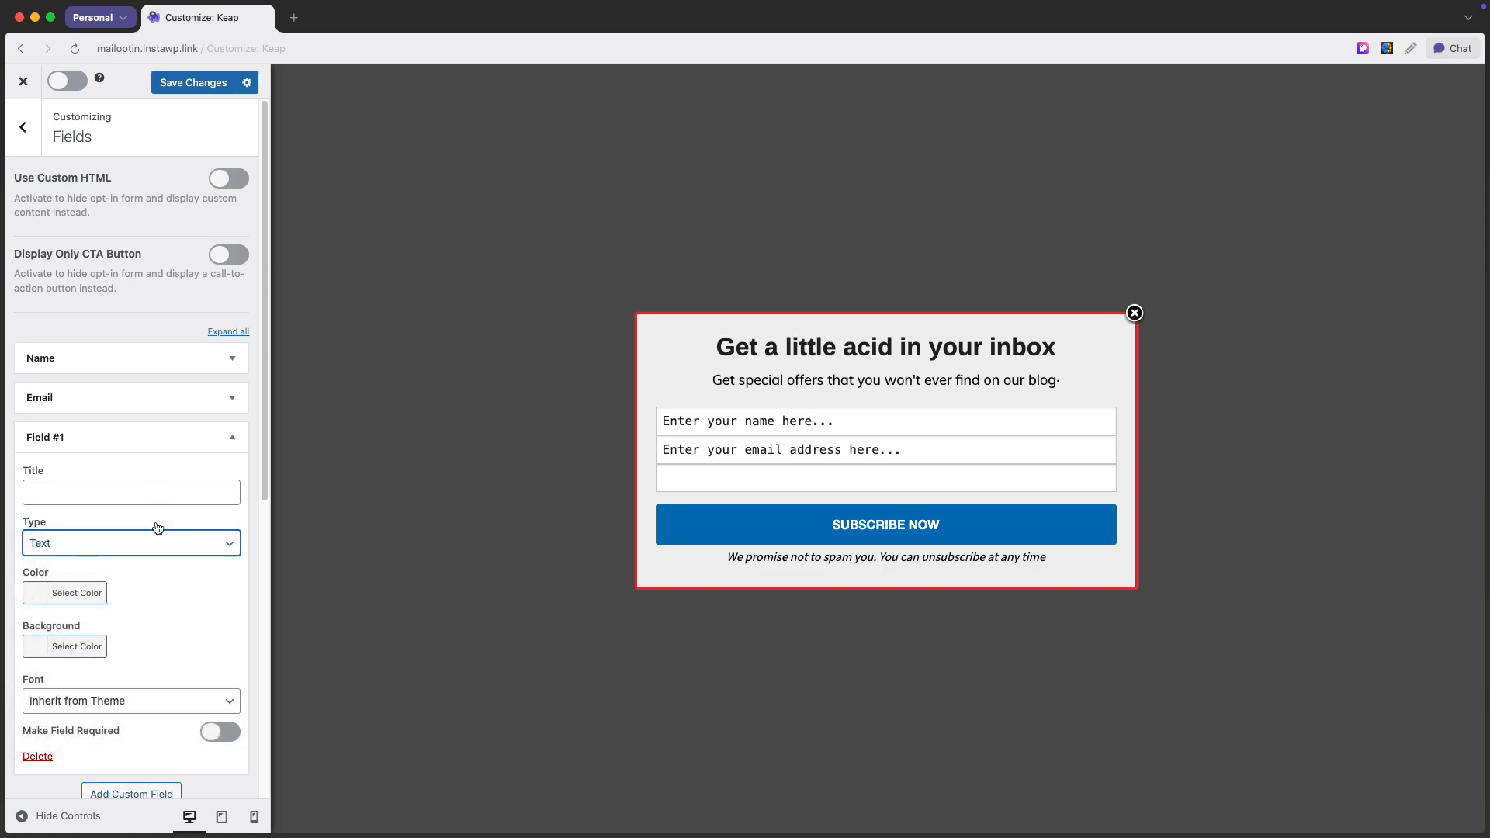
scroll(155, 526, down, 5)
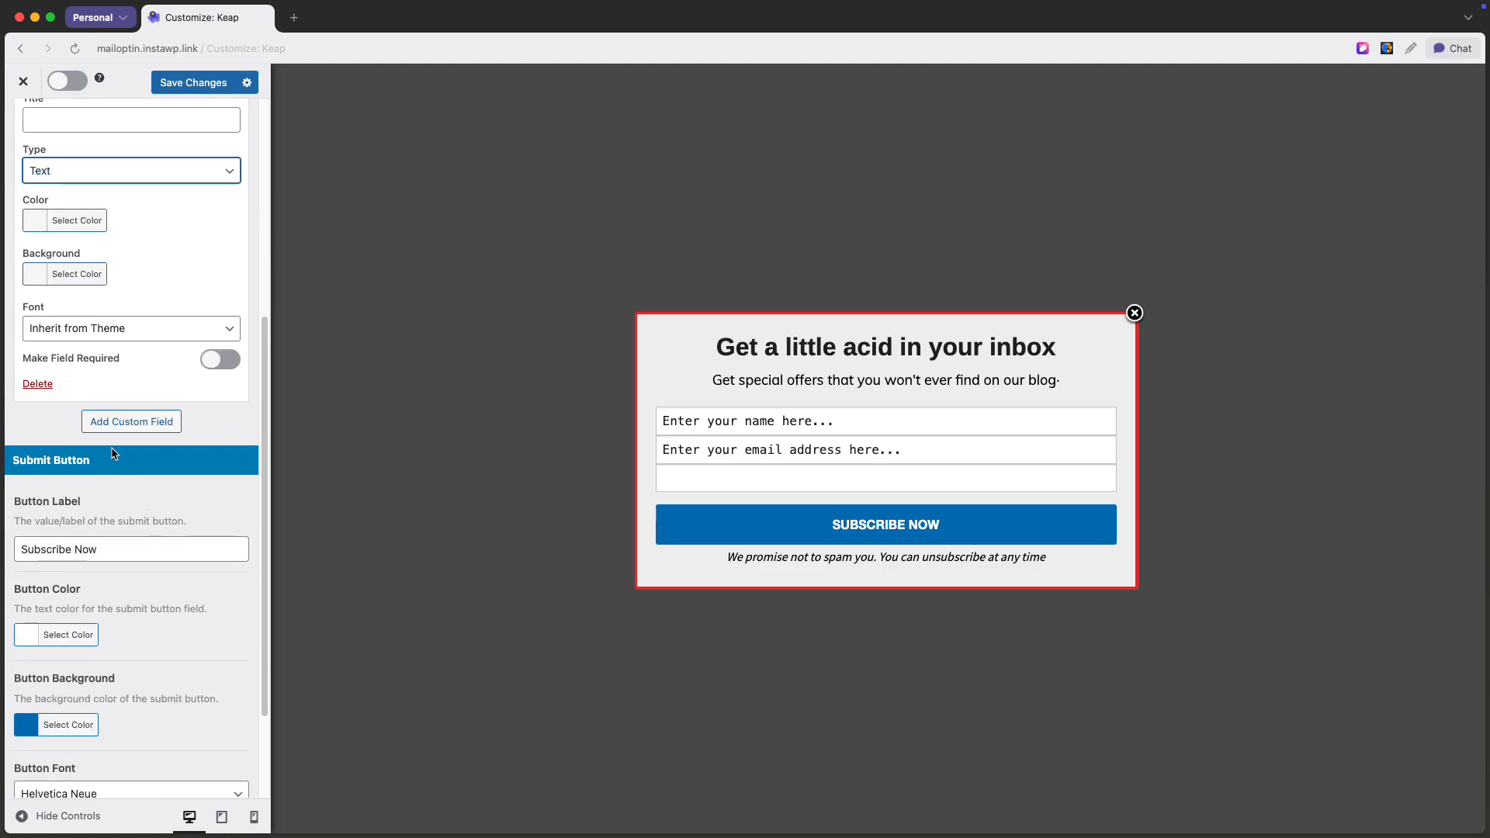
click(39, 383)
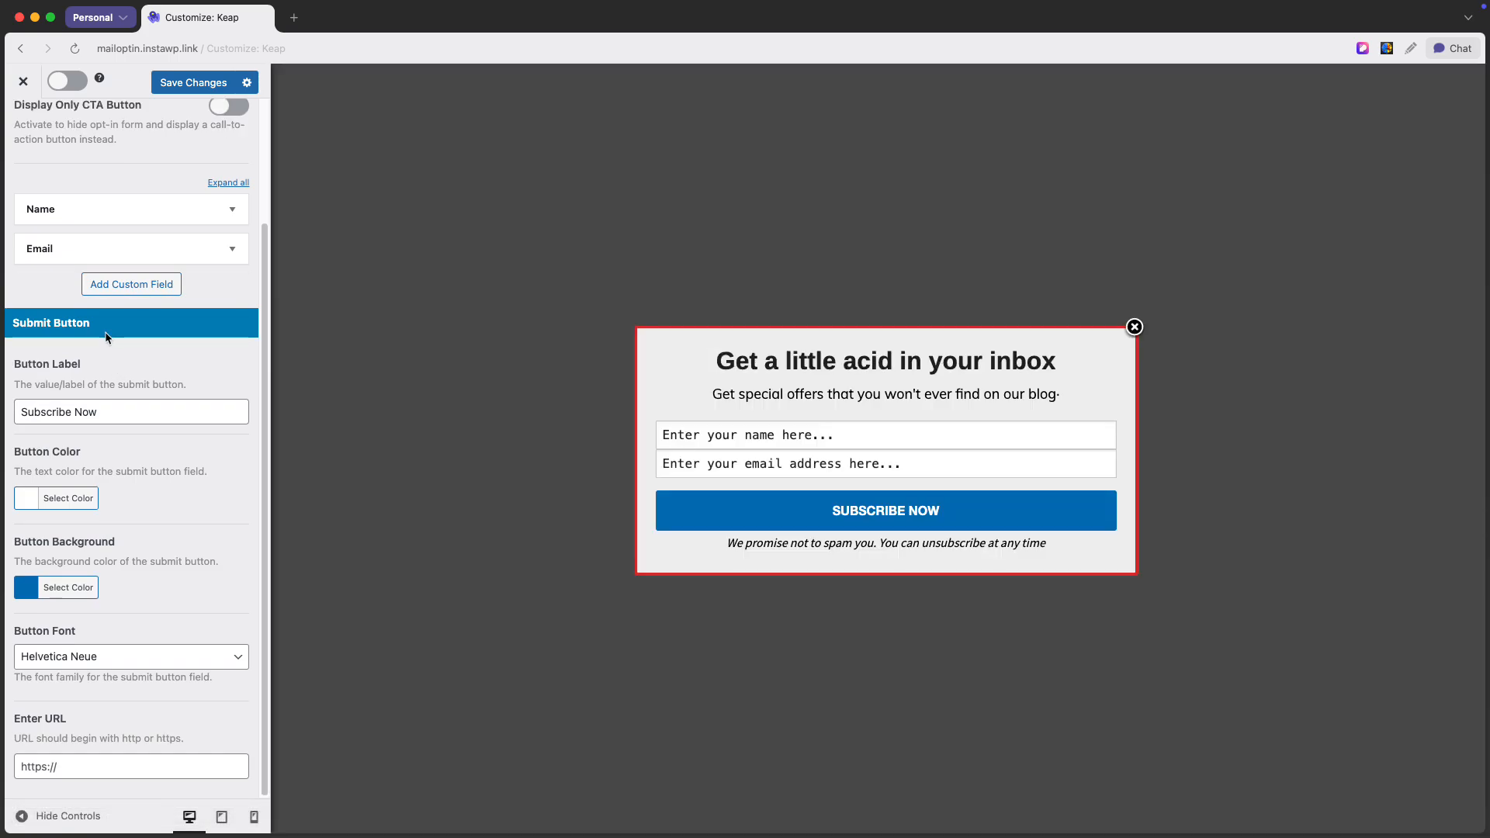
Shorten the submit button's label to Subscribe and set its background color to red.
drag(99, 412, 71, 412)
key(BackSpace)
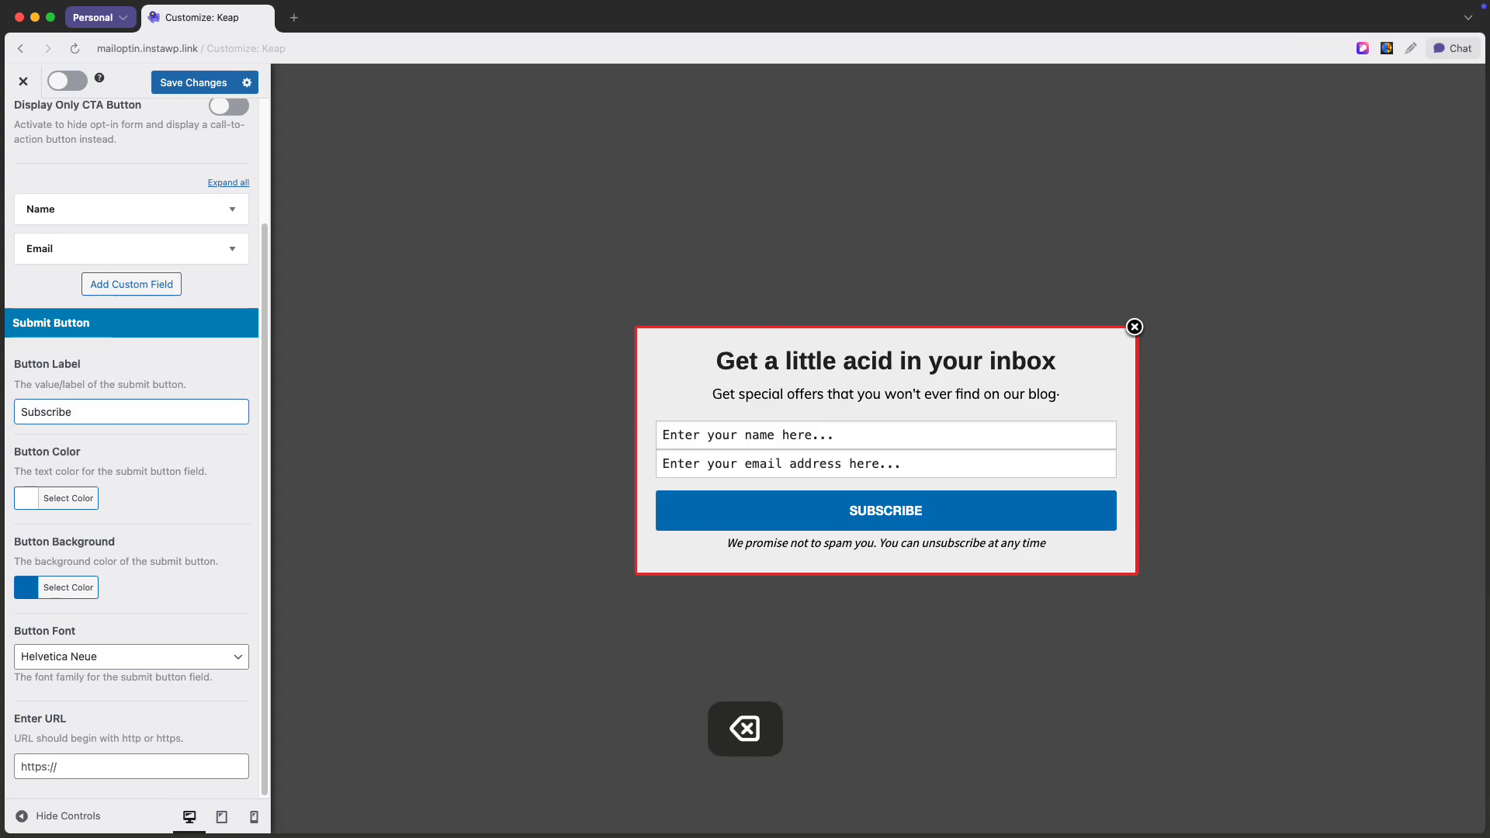
click(67, 587)
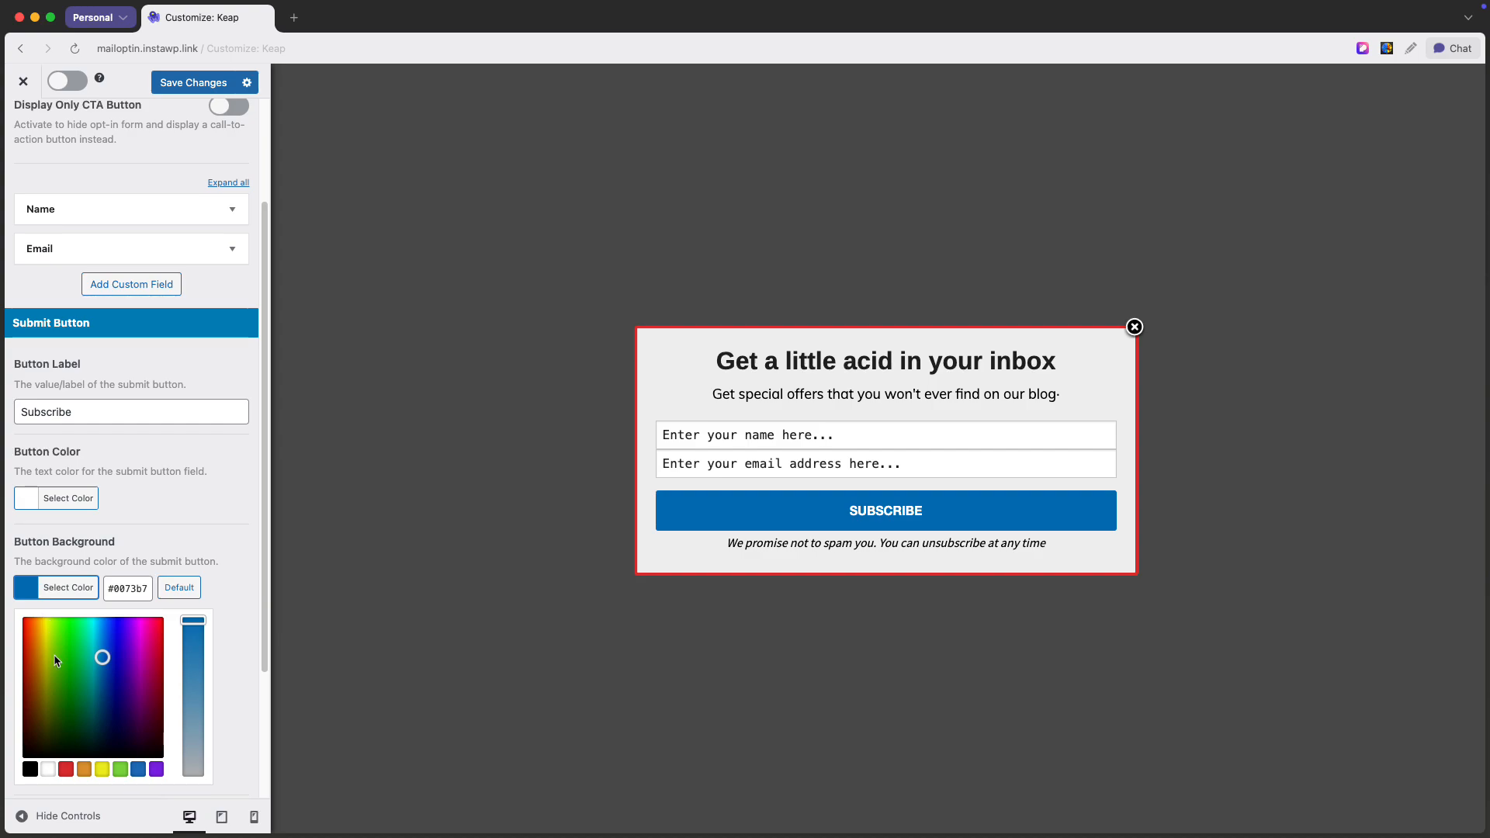
click(66, 770)
click(254, 576)
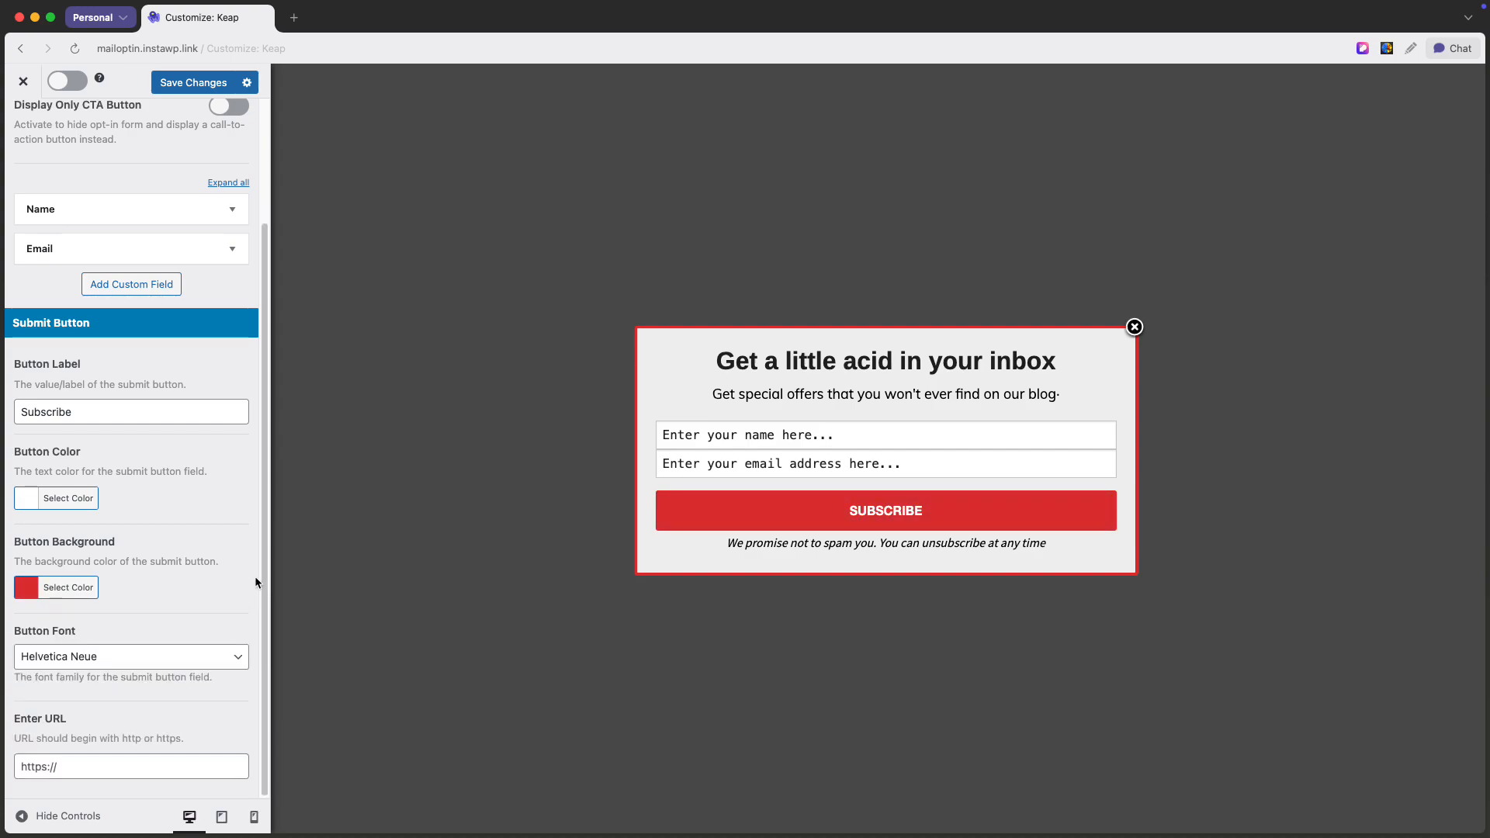
Examine the campaign's Configuration settings, including the sound effect choices.
scroll(254, 575, up, 3)
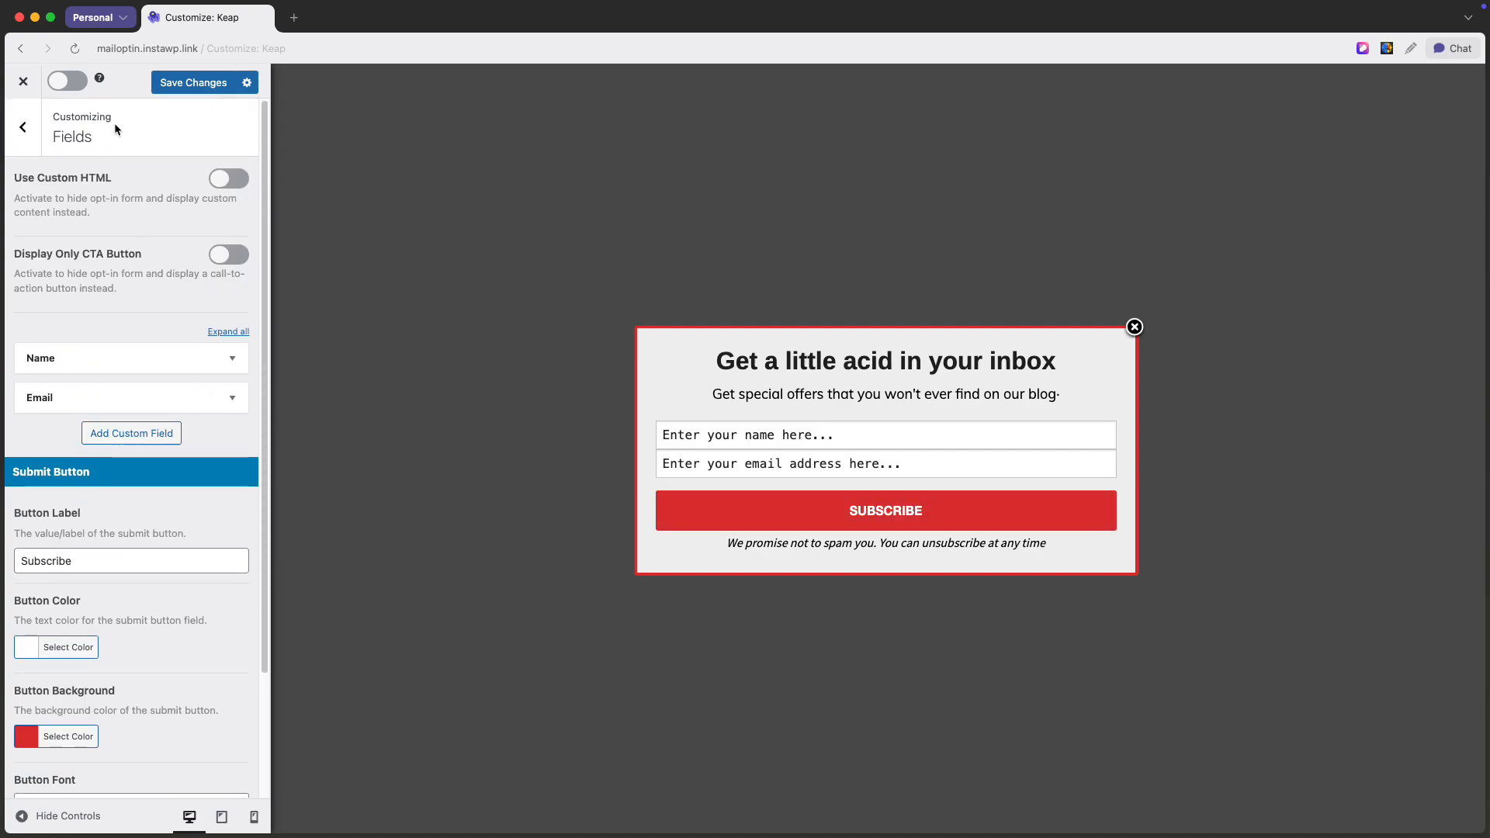
click(18, 130)
click(91, 351)
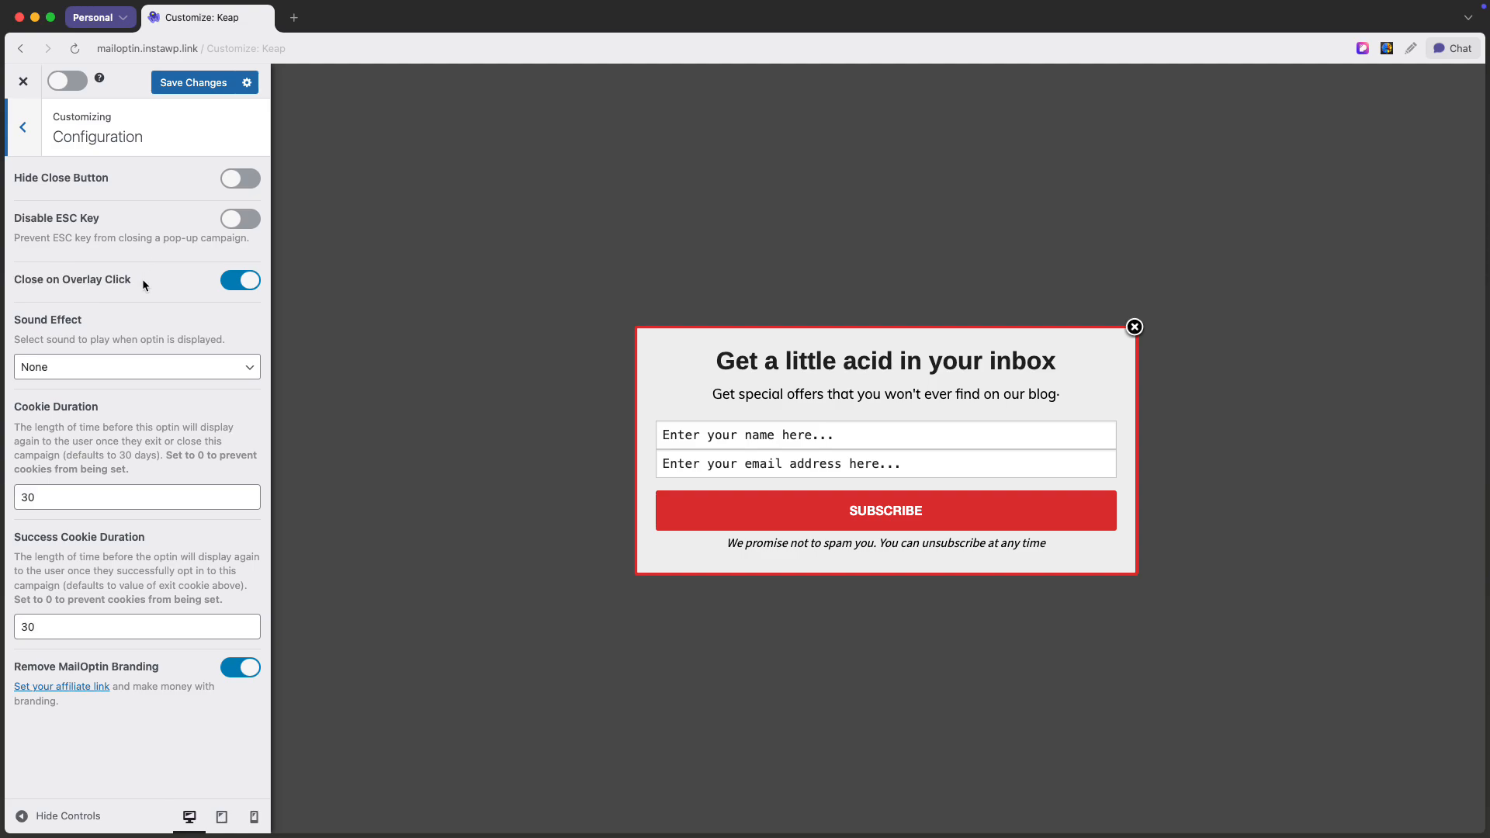
click(195, 372)
click(196, 376)
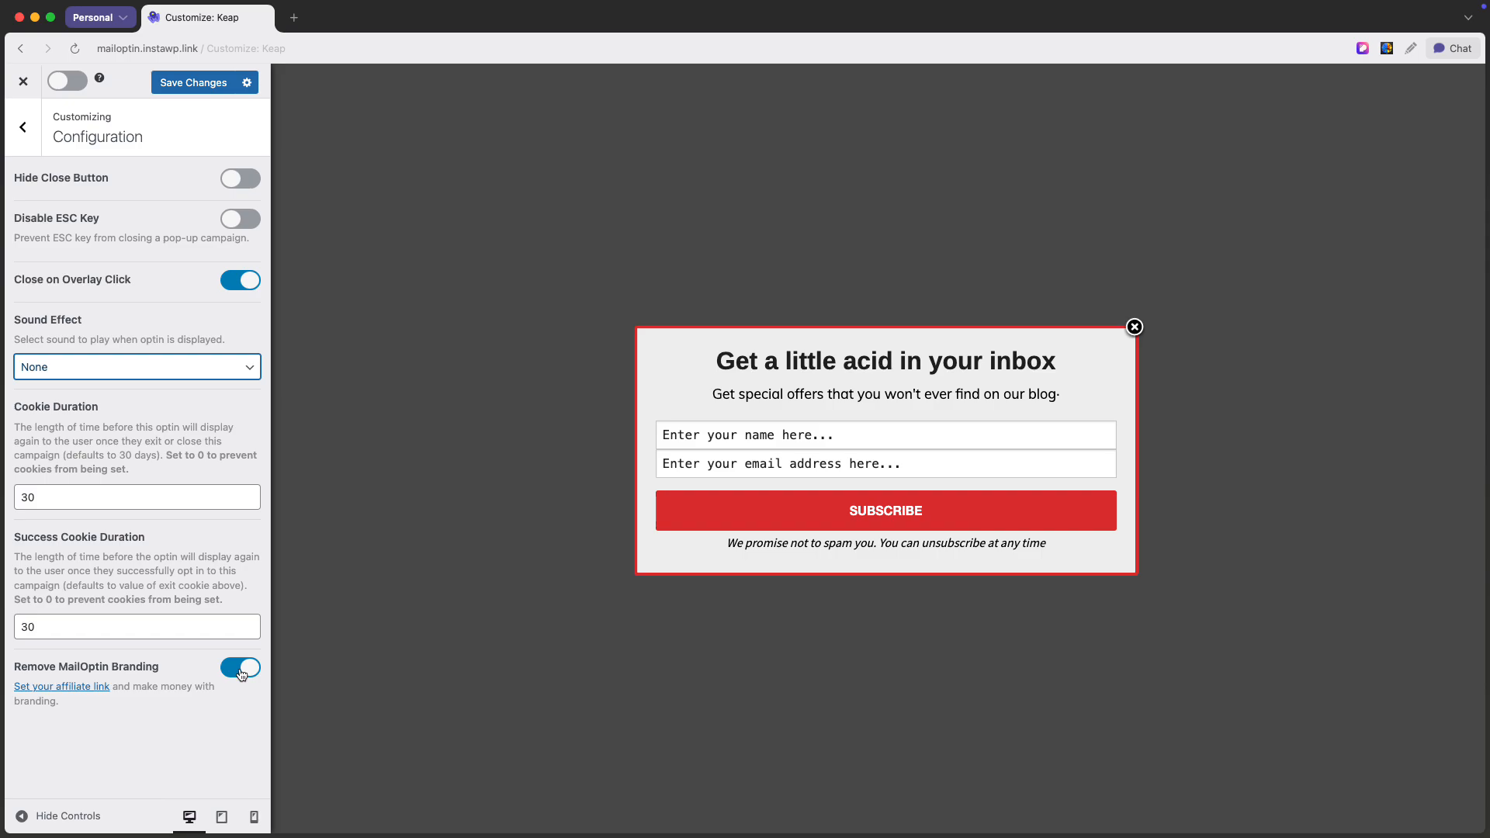
Connect the campaign's new integration to Infusionsoft (Keap) and choose All Contacts as its email list.
click(22, 127)
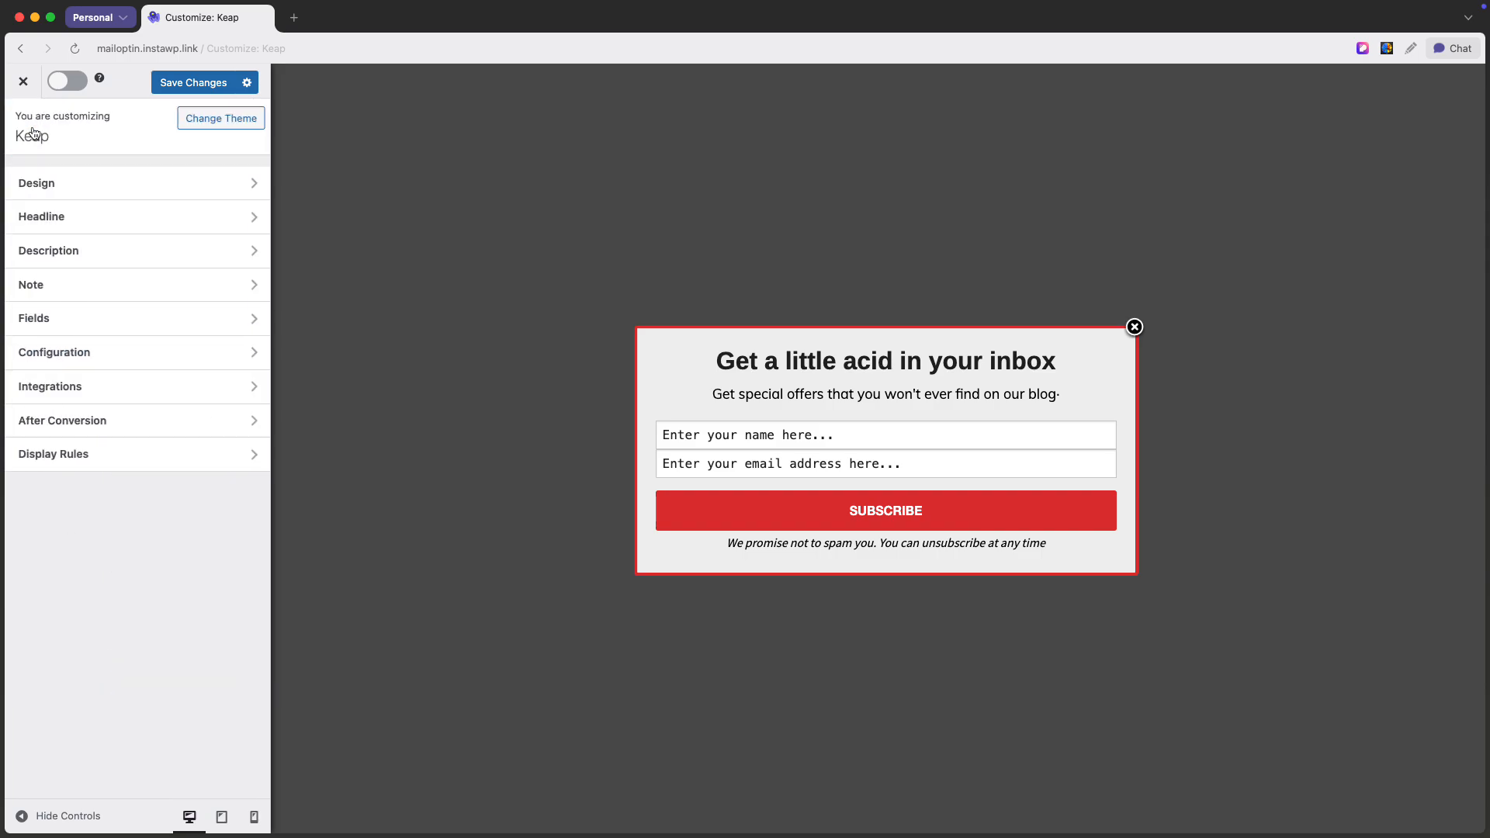
click(114, 382)
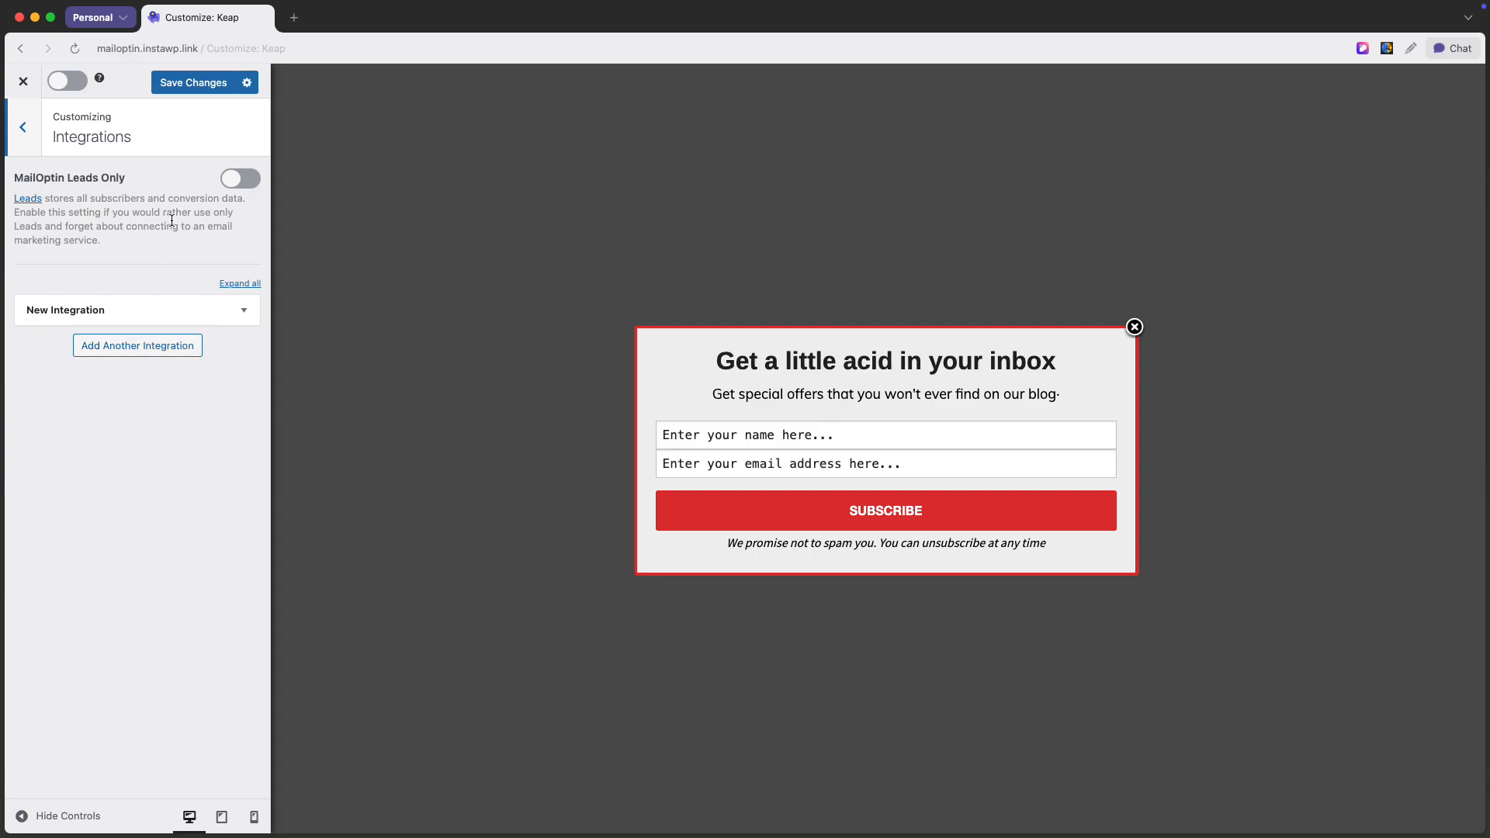
click(237, 311)
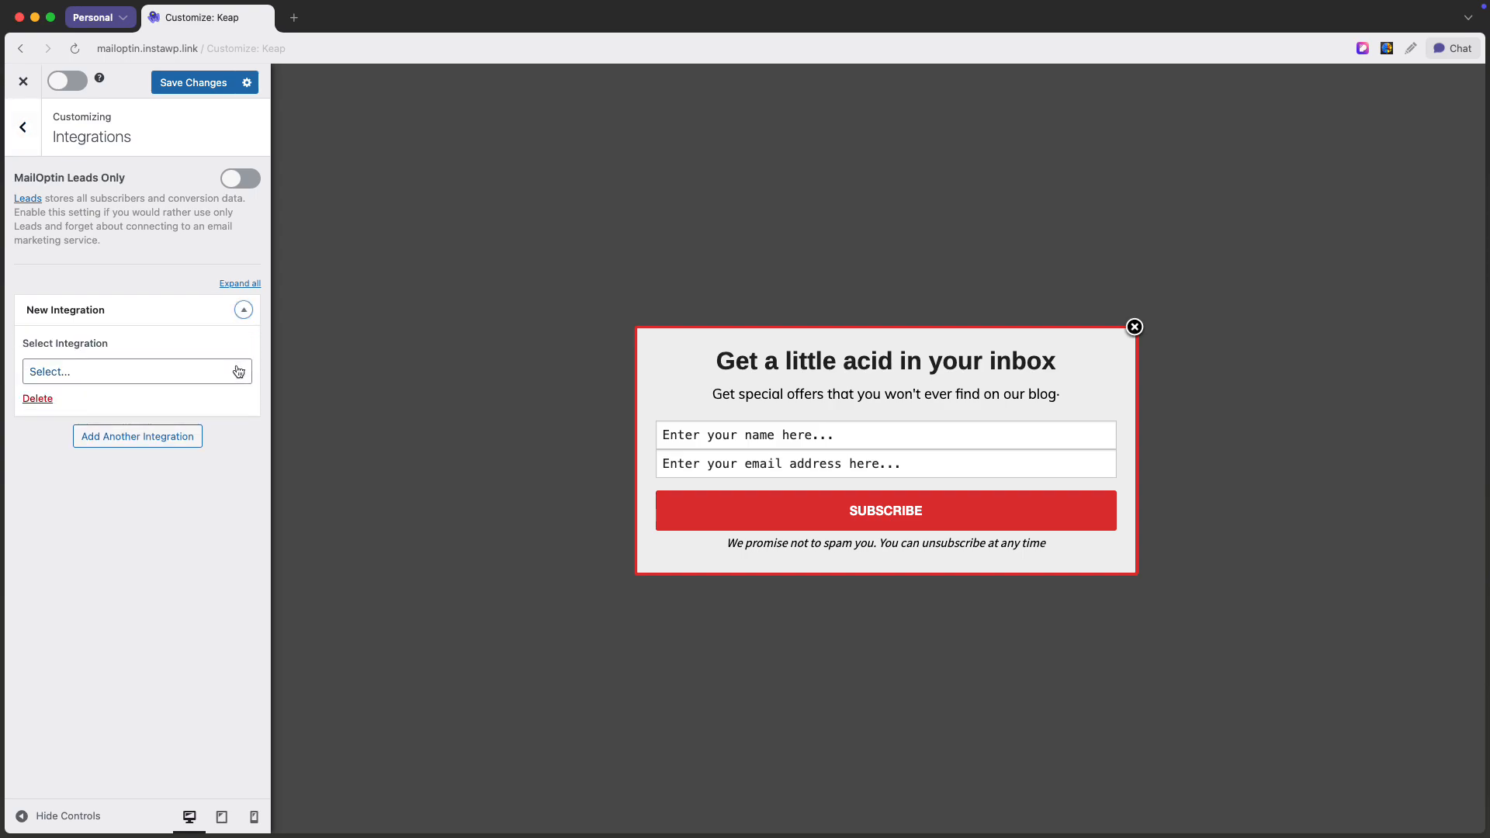
click(238, 371)
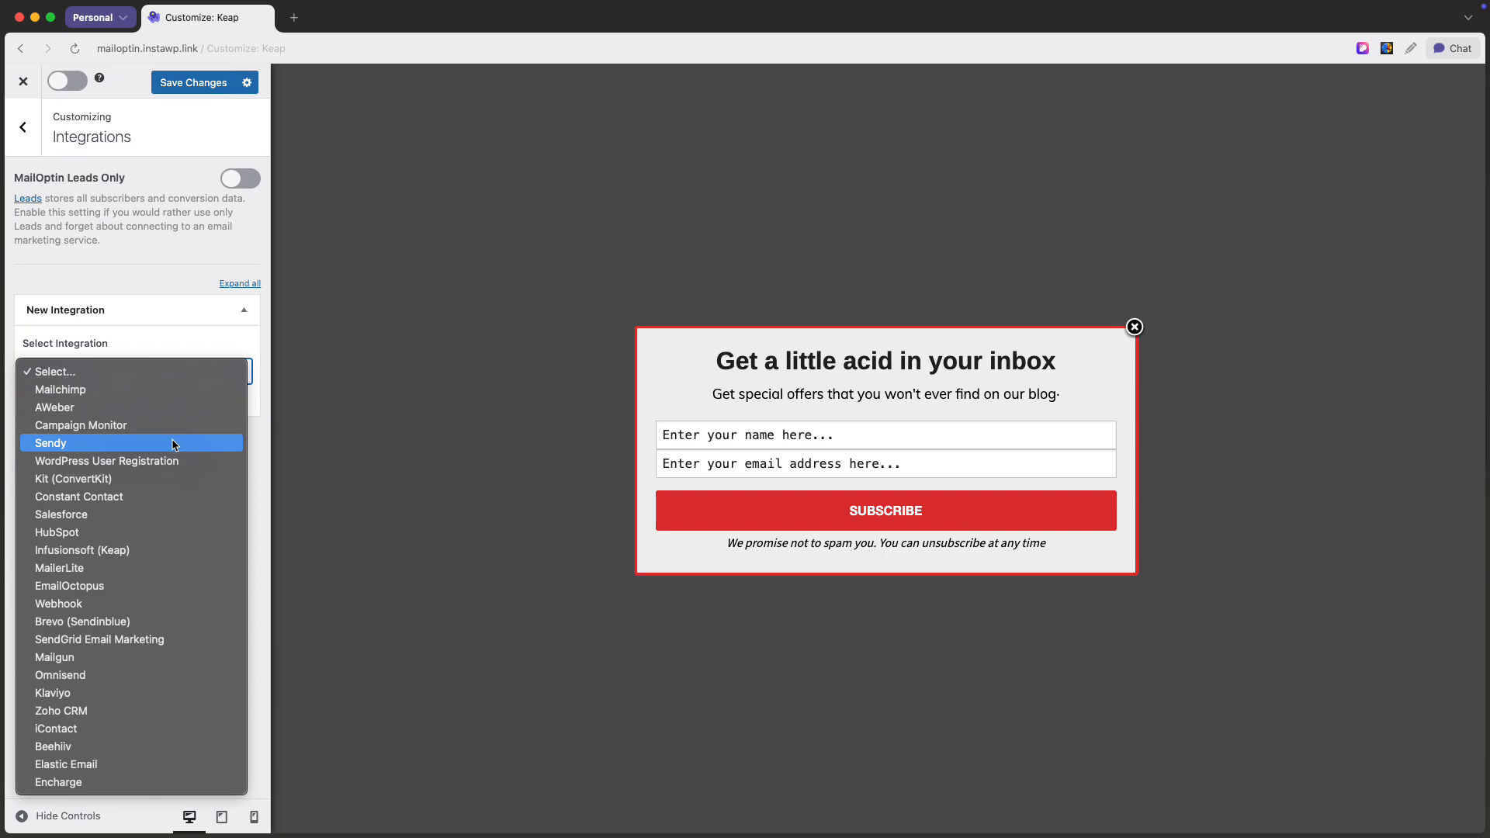
click(142, 551)
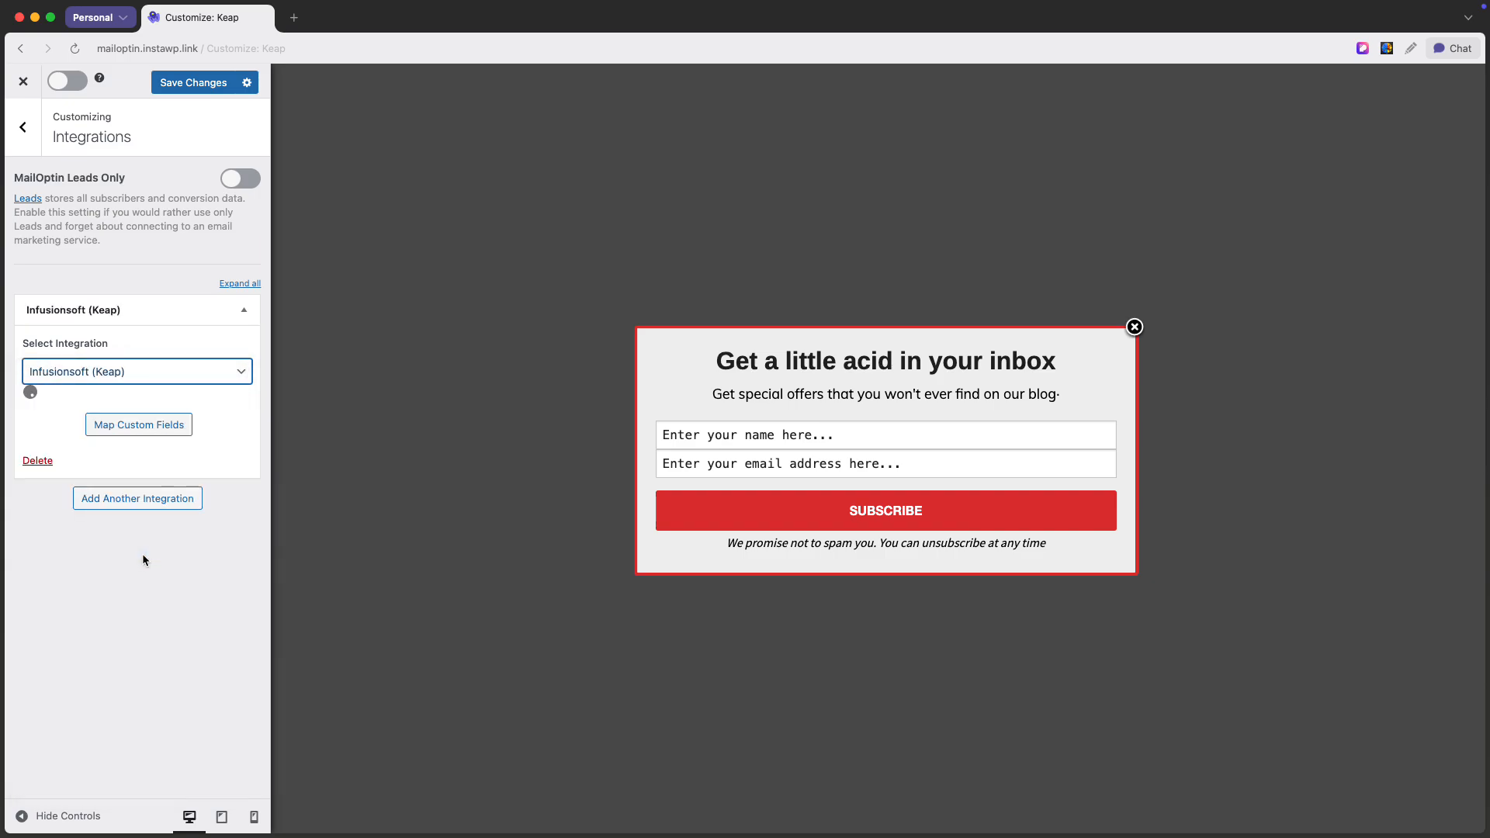
click(177, 434)
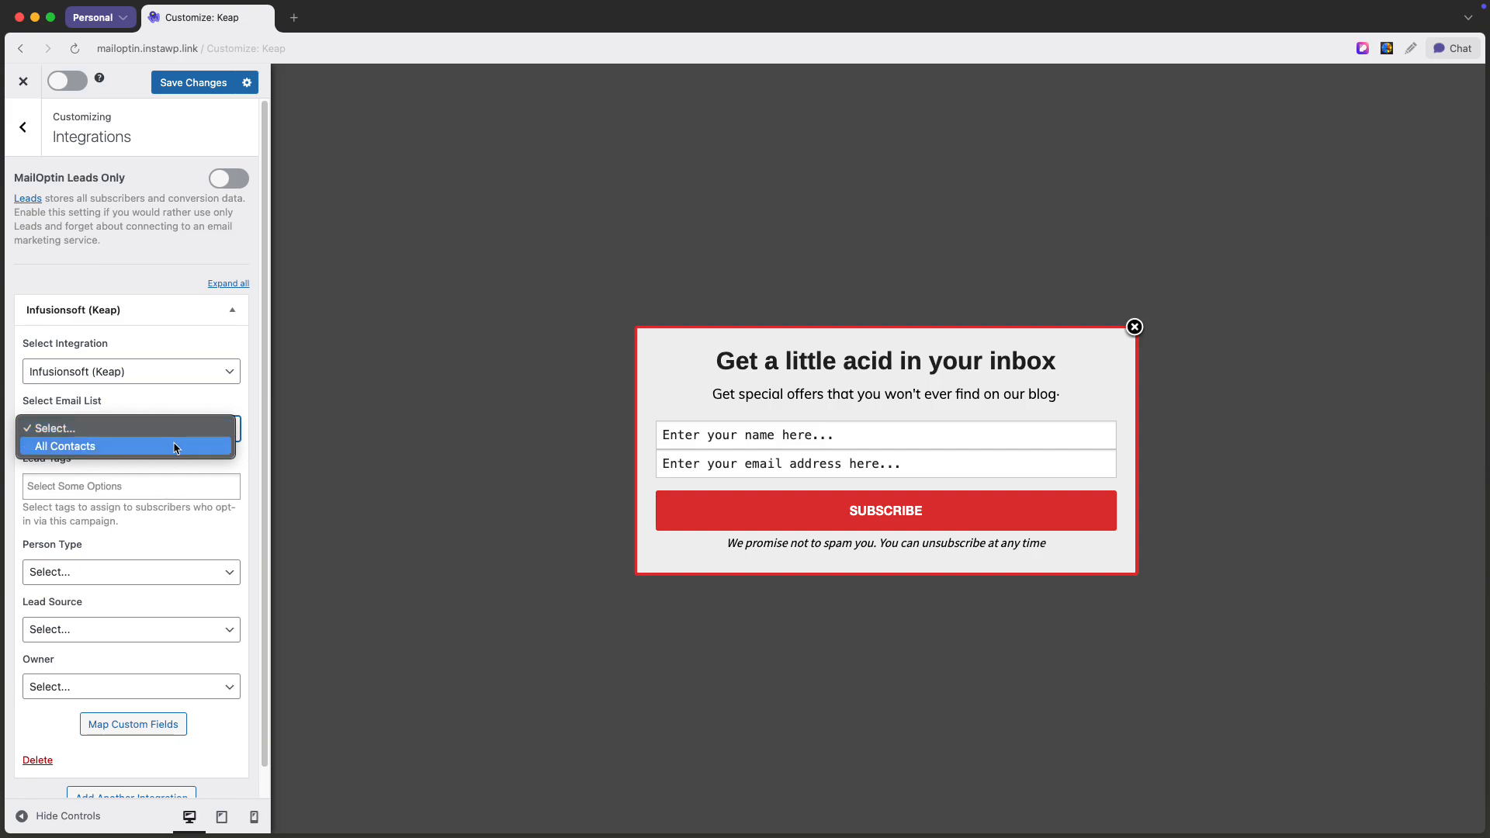
click(176, 446)
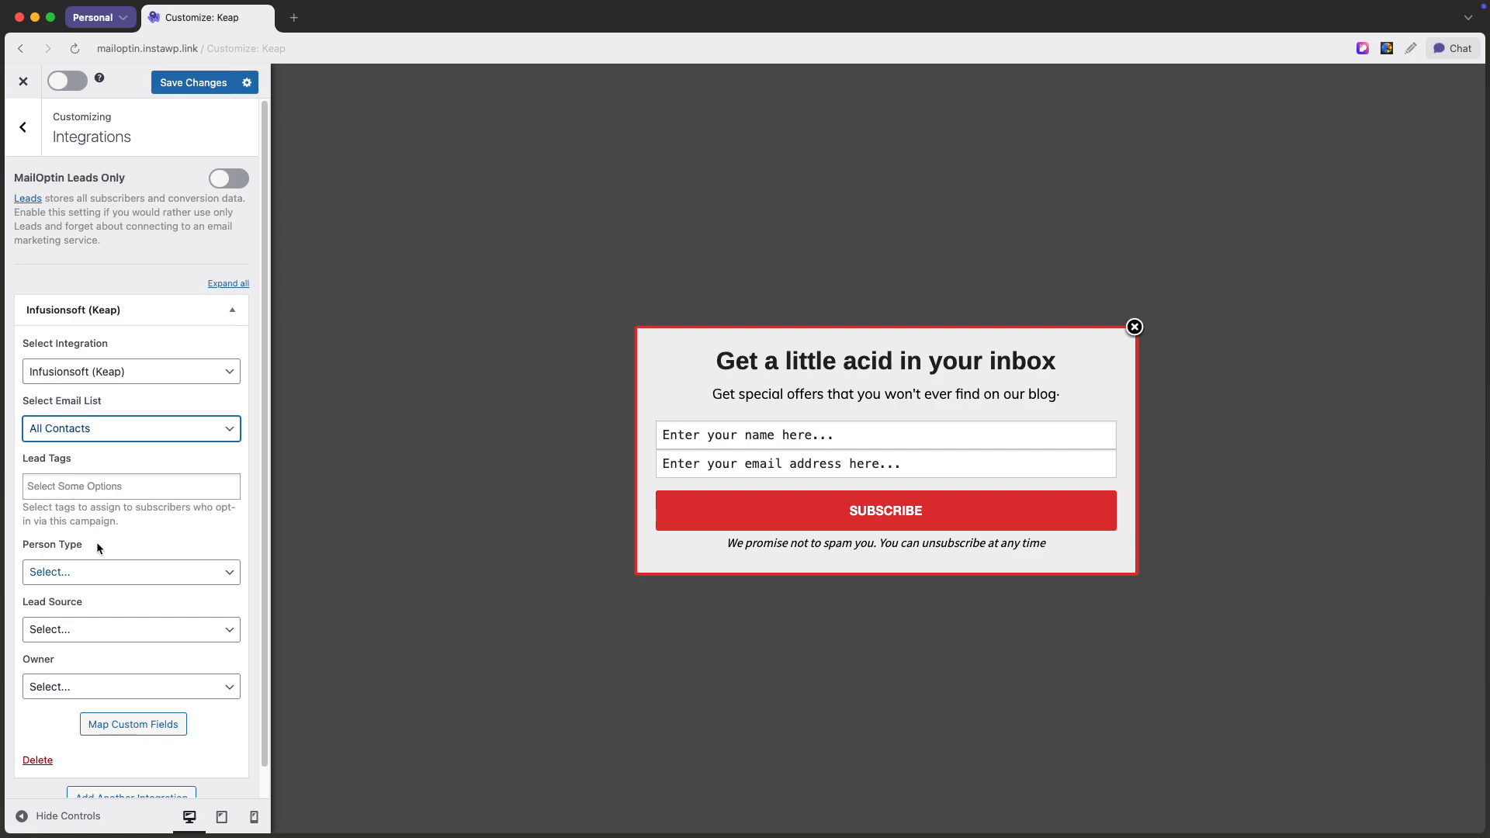
Set the integration's person type to Customer and lead source to Advertisement, and assign the account user as owner.
click(99, 576)
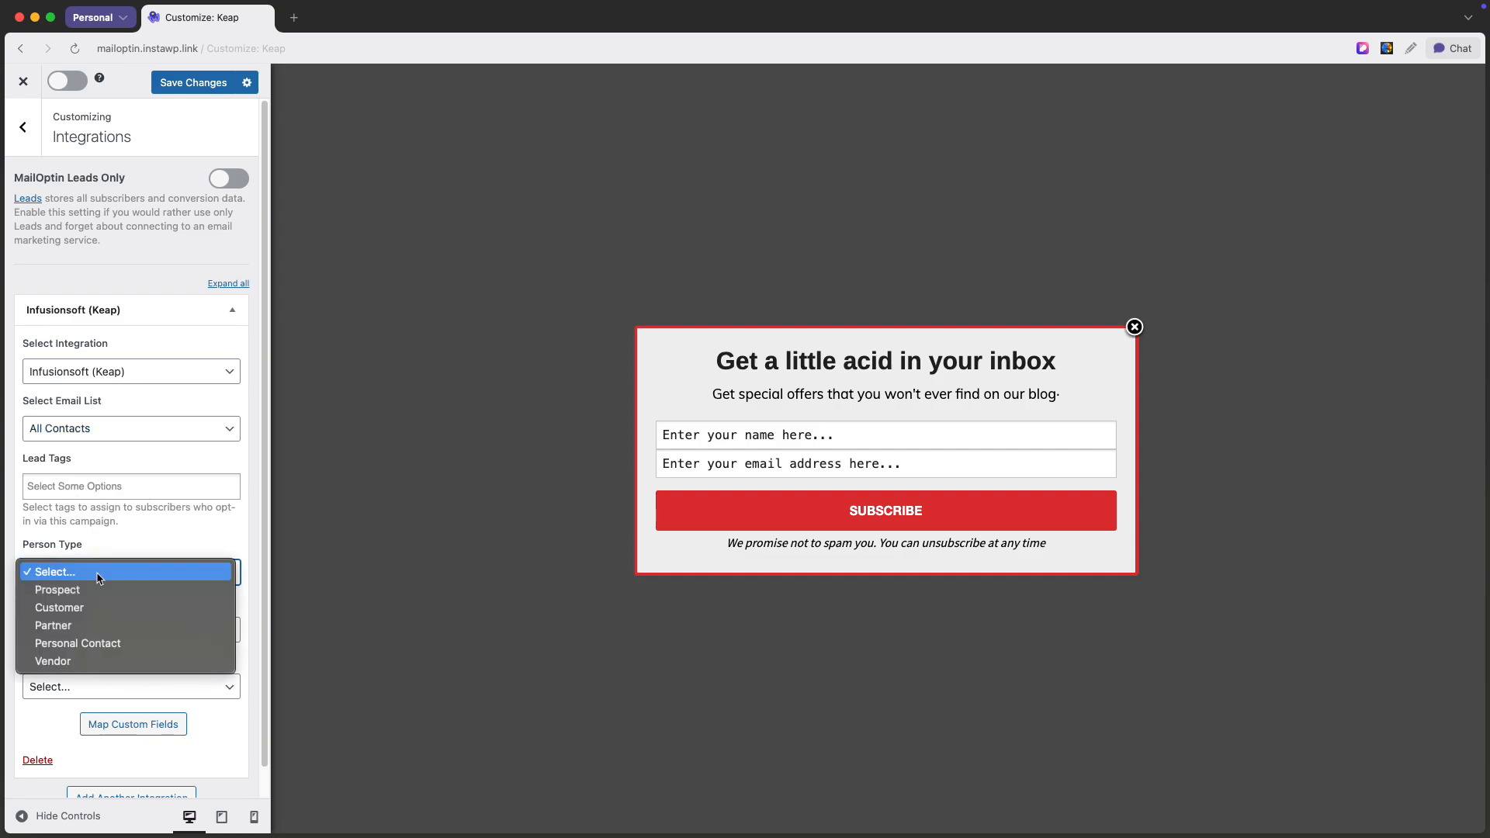
click(99, 606)
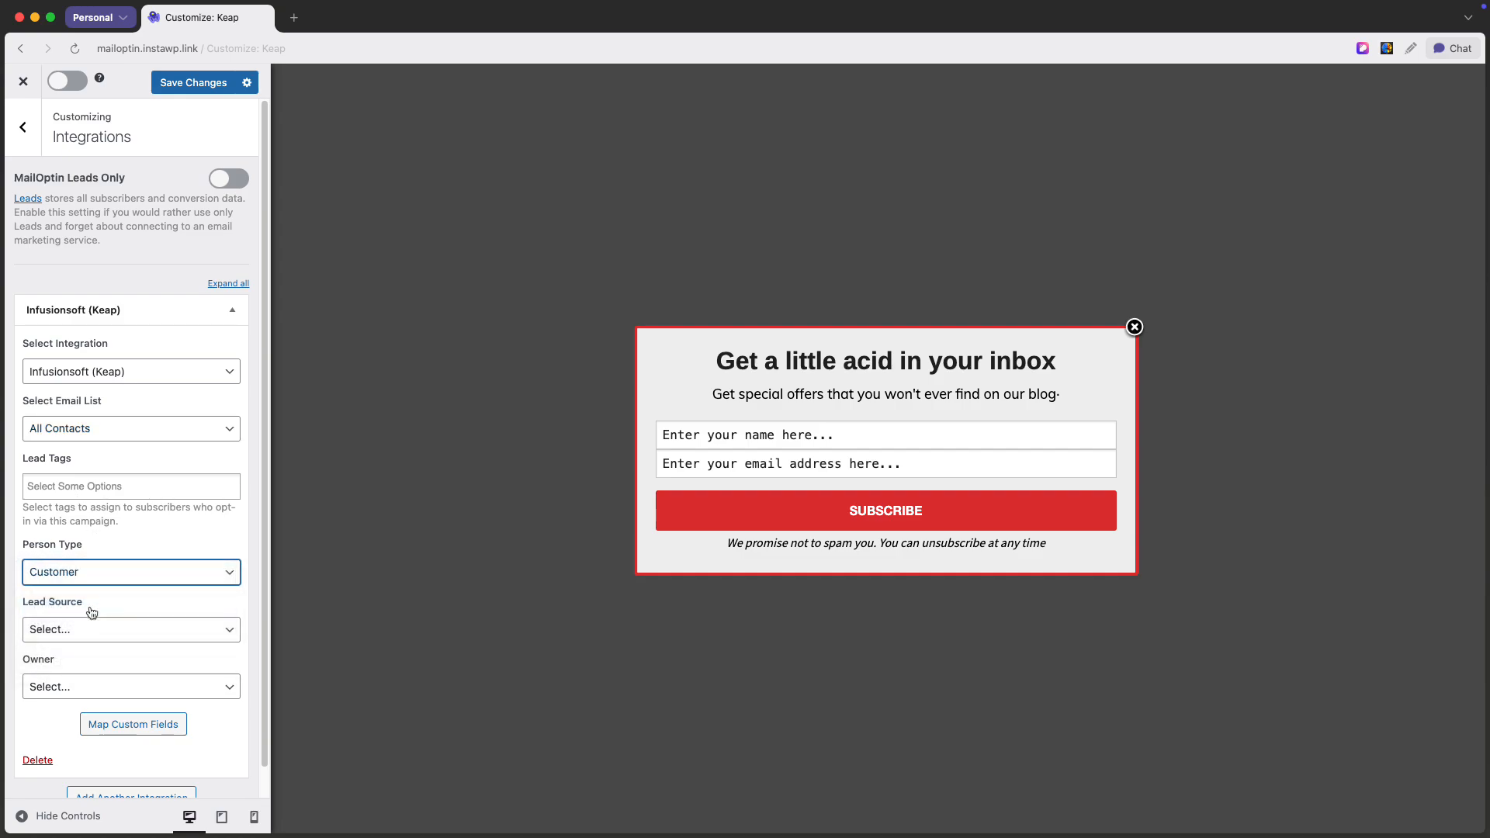
click(148, 625)
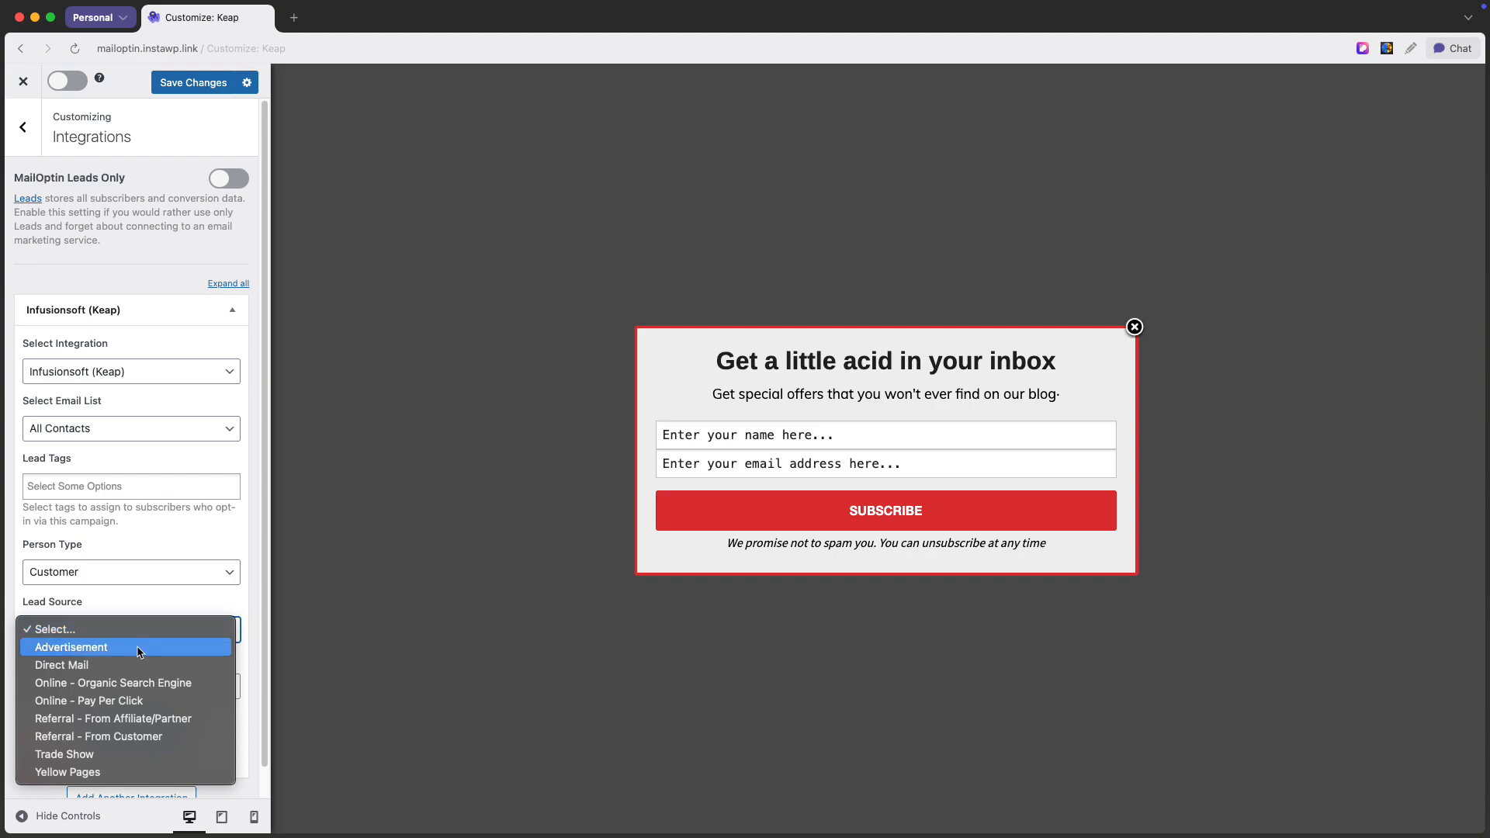
click(137, 656)
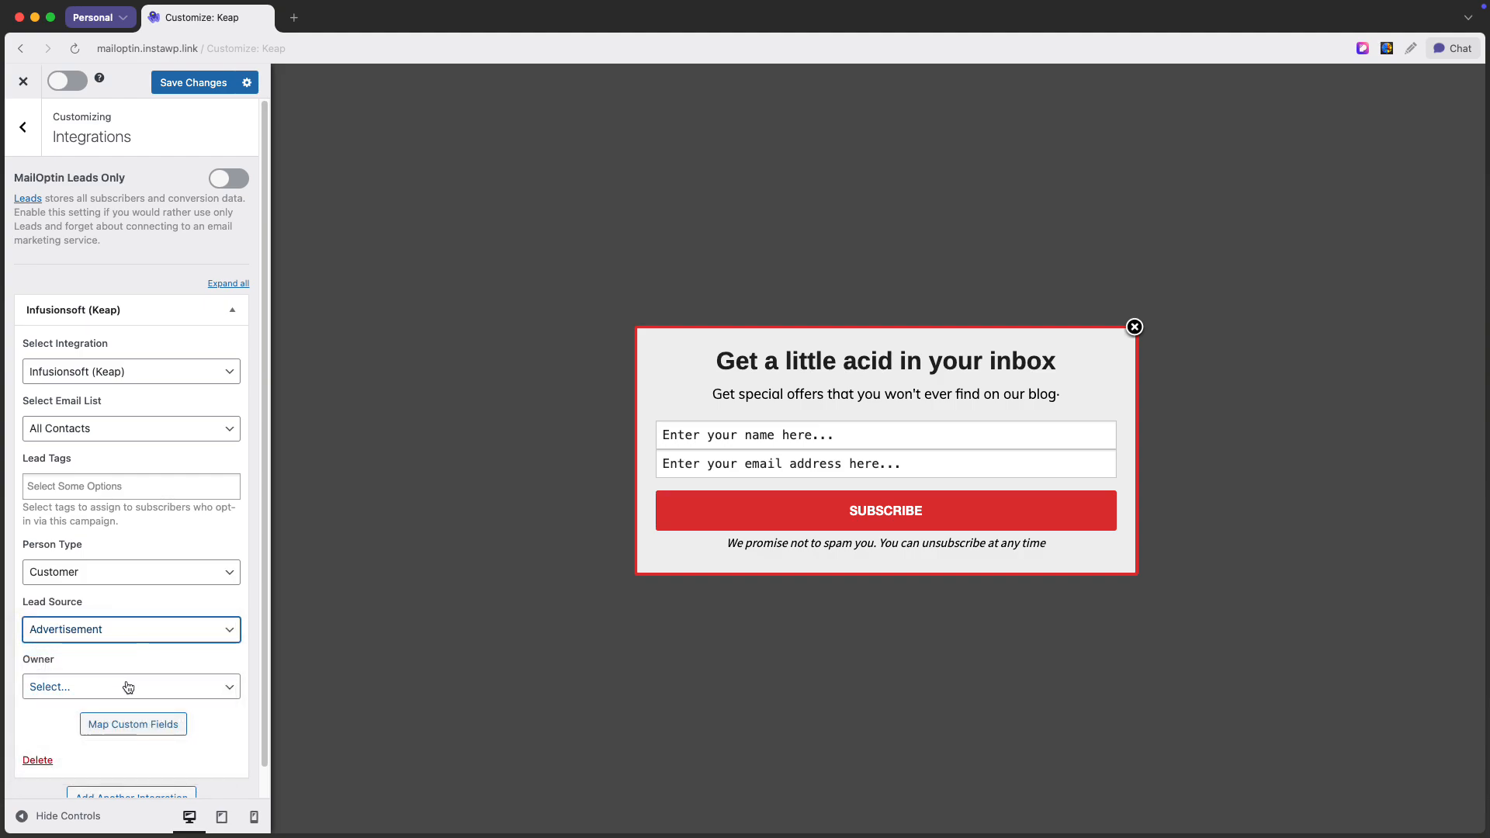
click(126, 686)
click(126, 704)
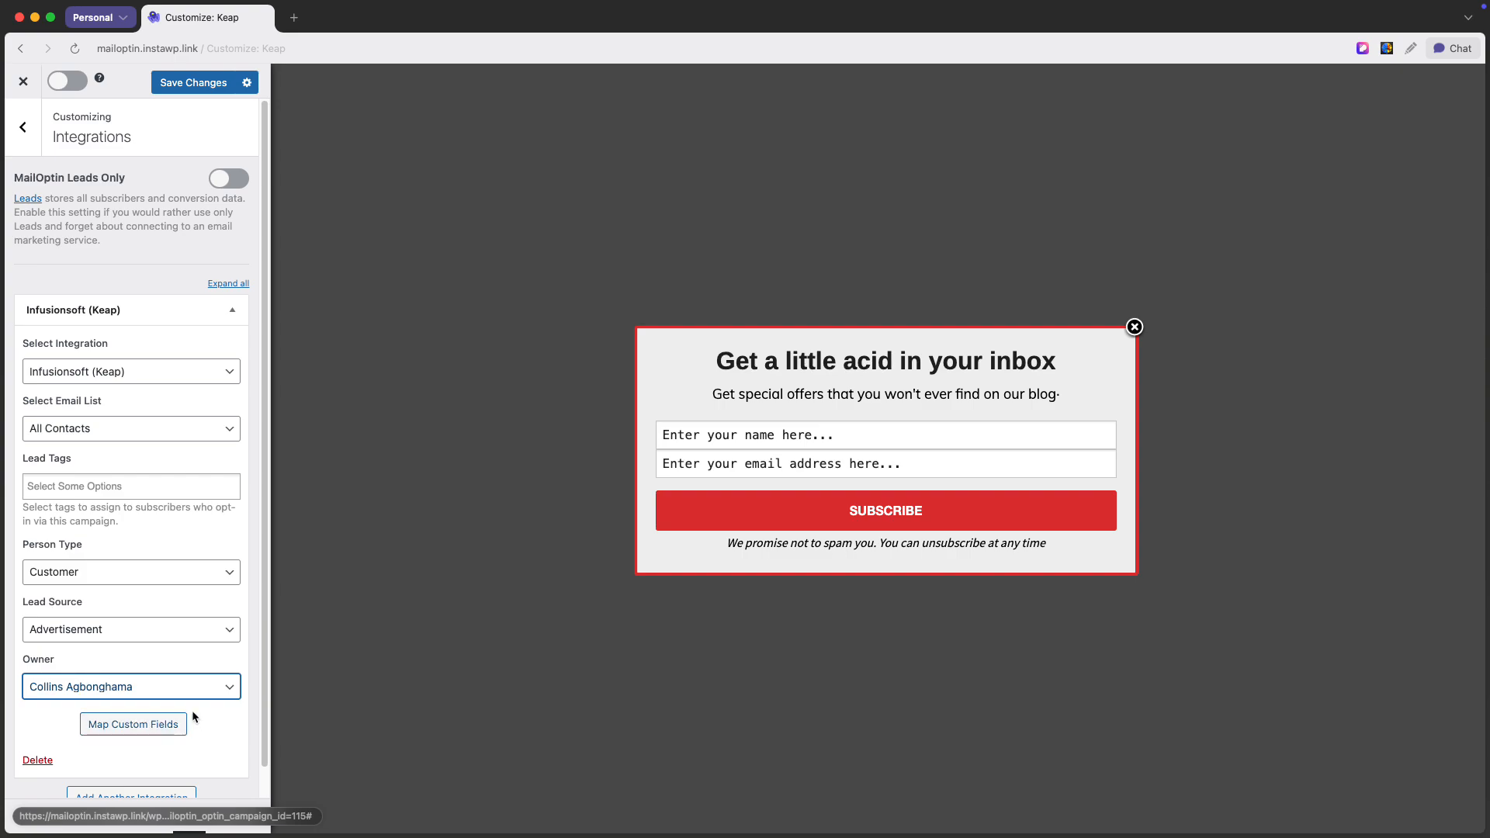
click(29, 132)
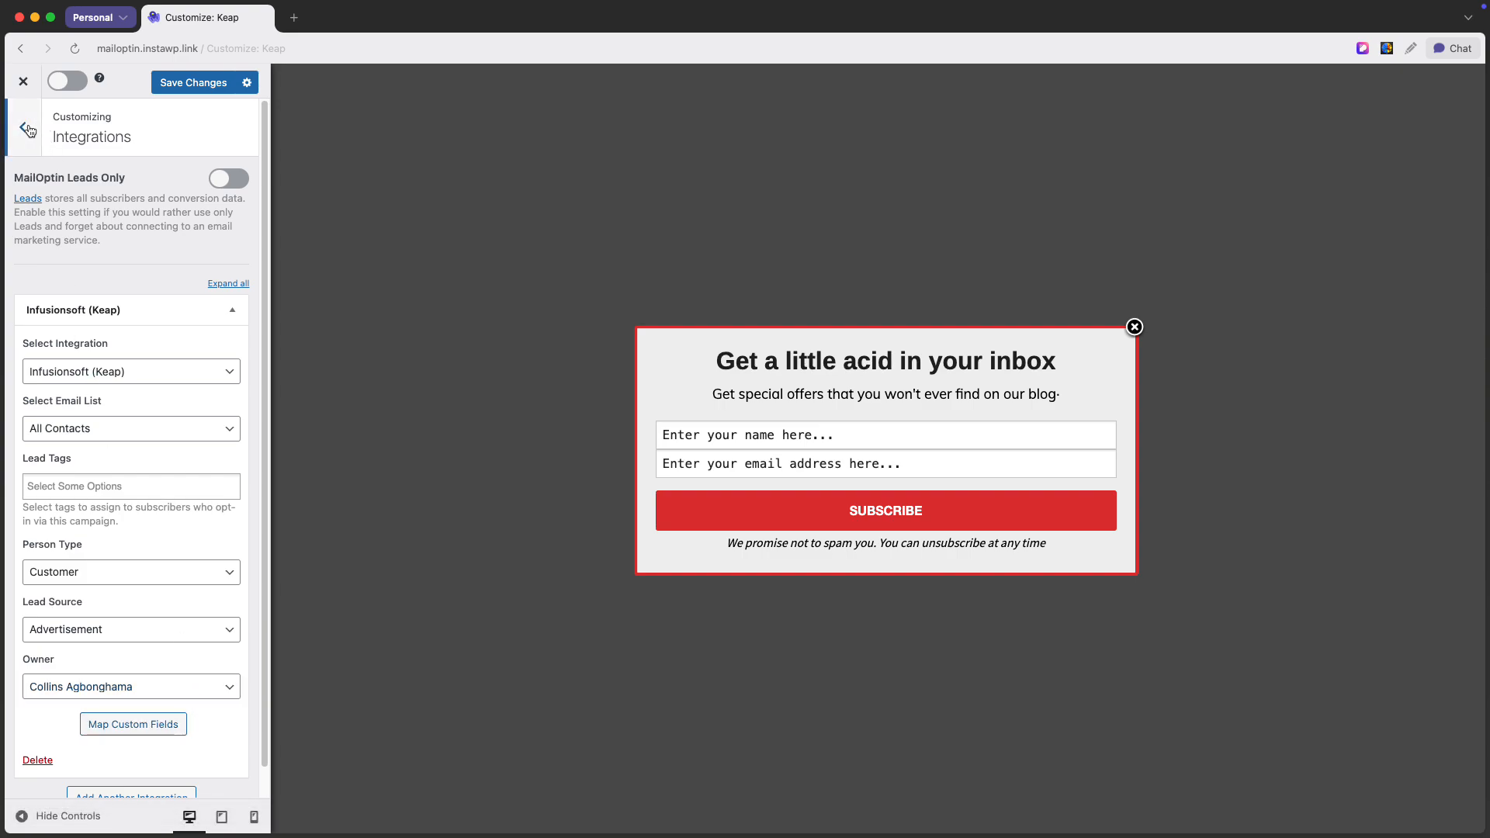
Review the campaign's After Conversion settings, including the success message, autoresponder and new lead notification options.
click(116, 423)
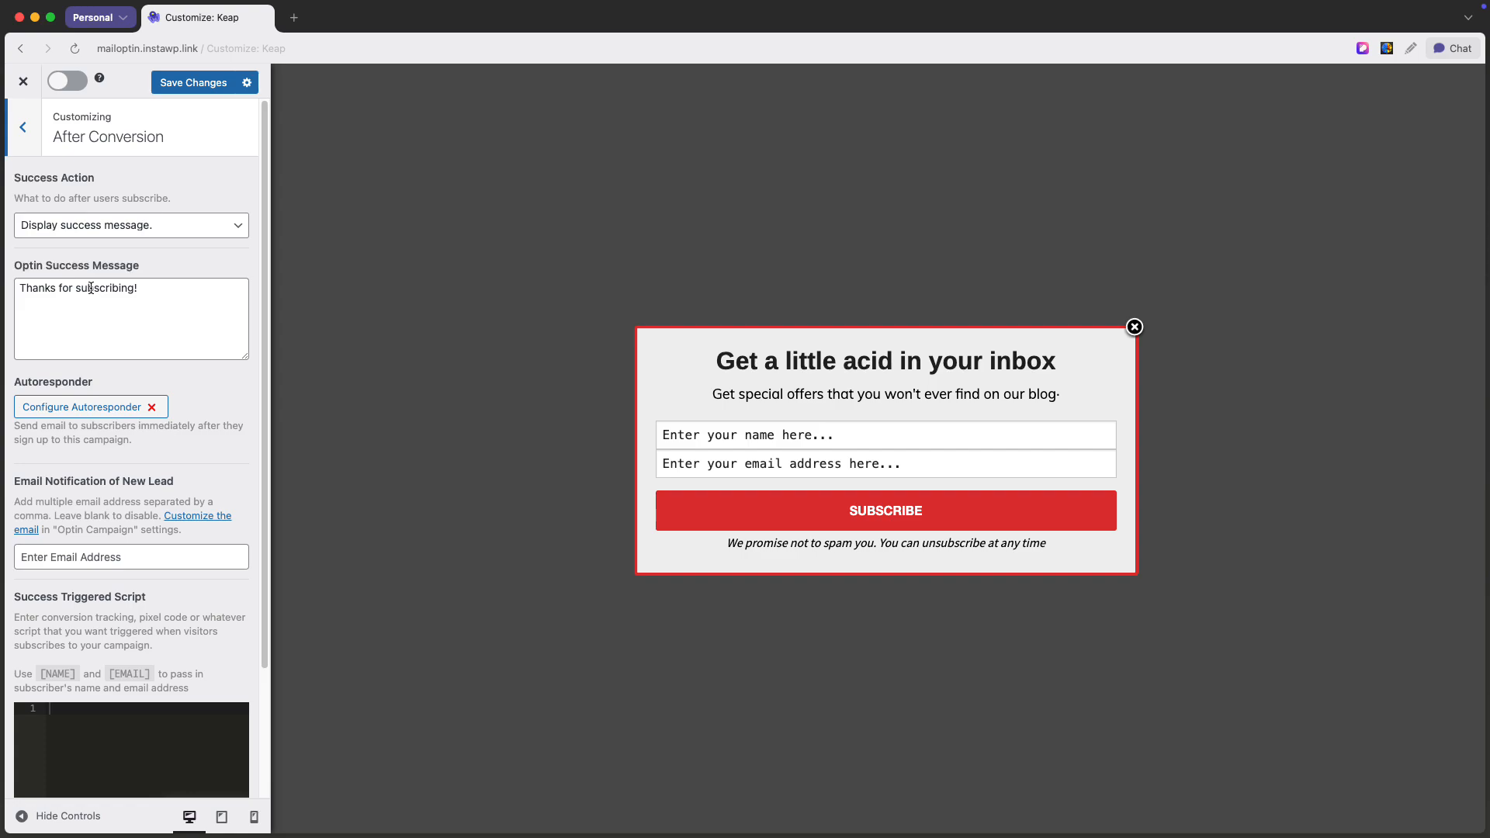
scroll(90, 287, down, 3)
scroll(91, 288, up, 3)
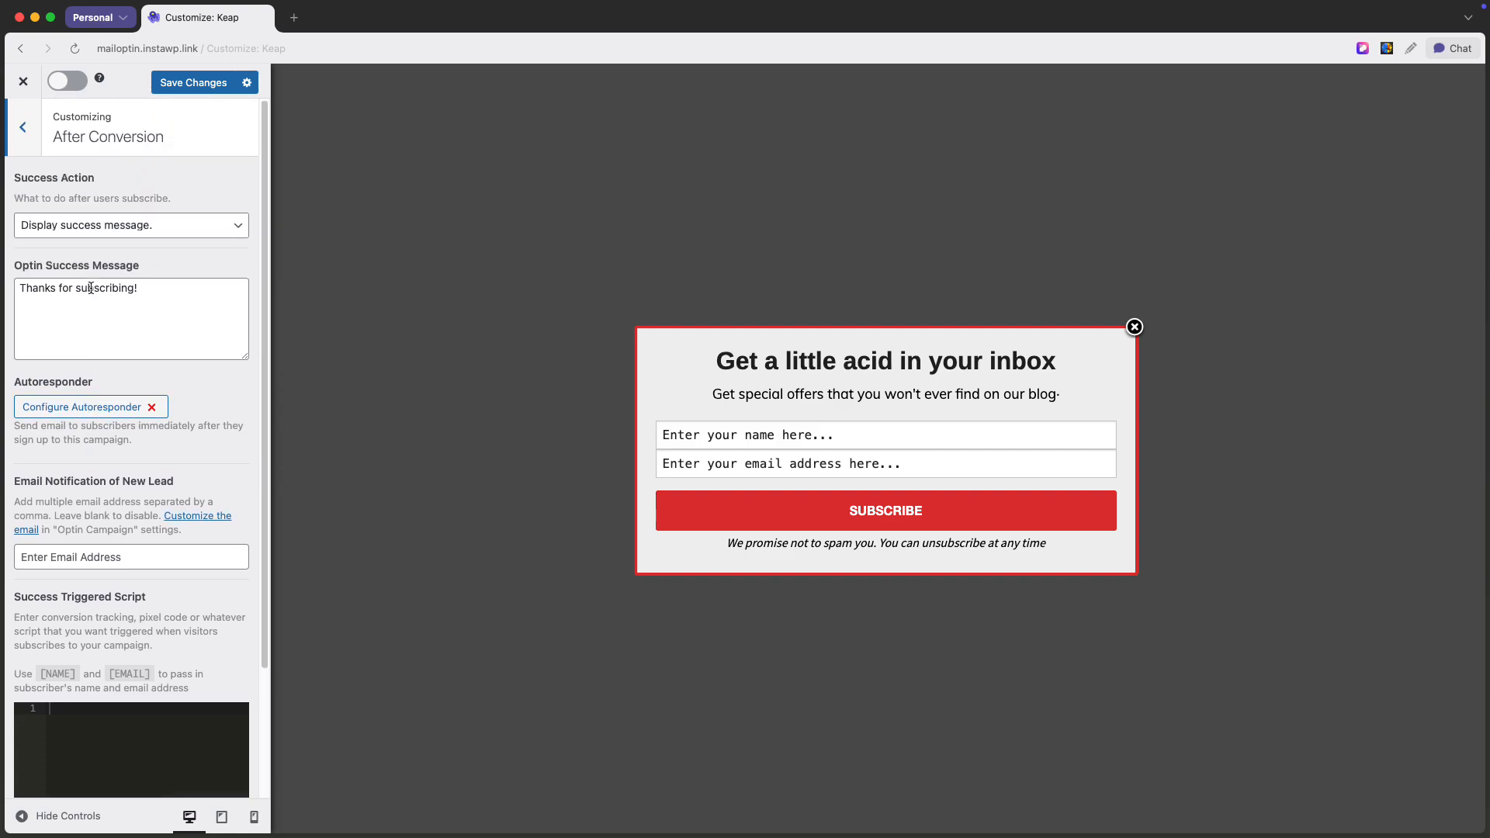
click(23, 128)
Set the scroll-percentage display rule to show the optin after at least 5% and activate the rule.
click(142, 453)
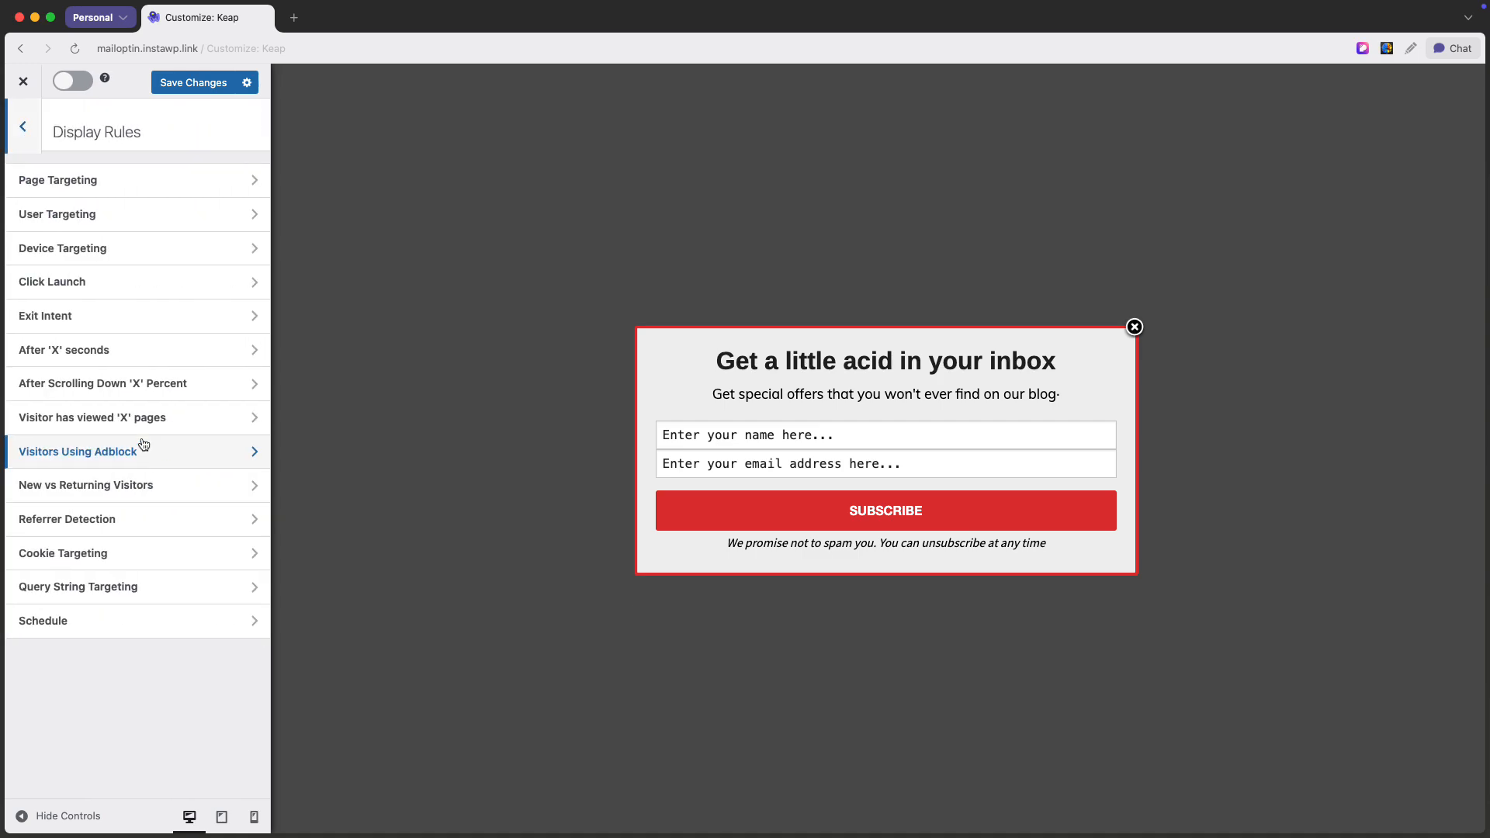
click(151, 384)
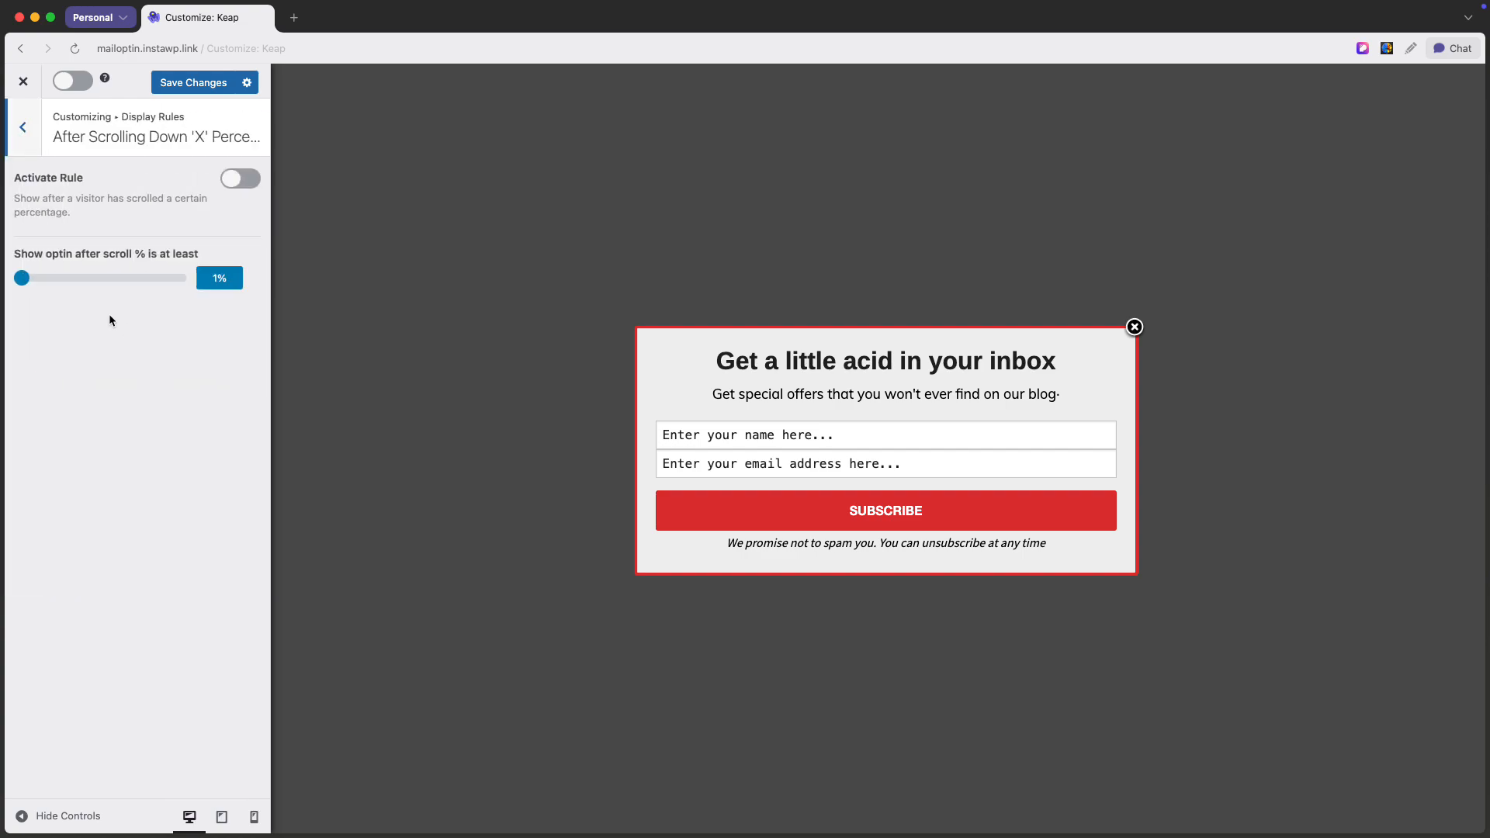
drag(22, 278, 29, 280)
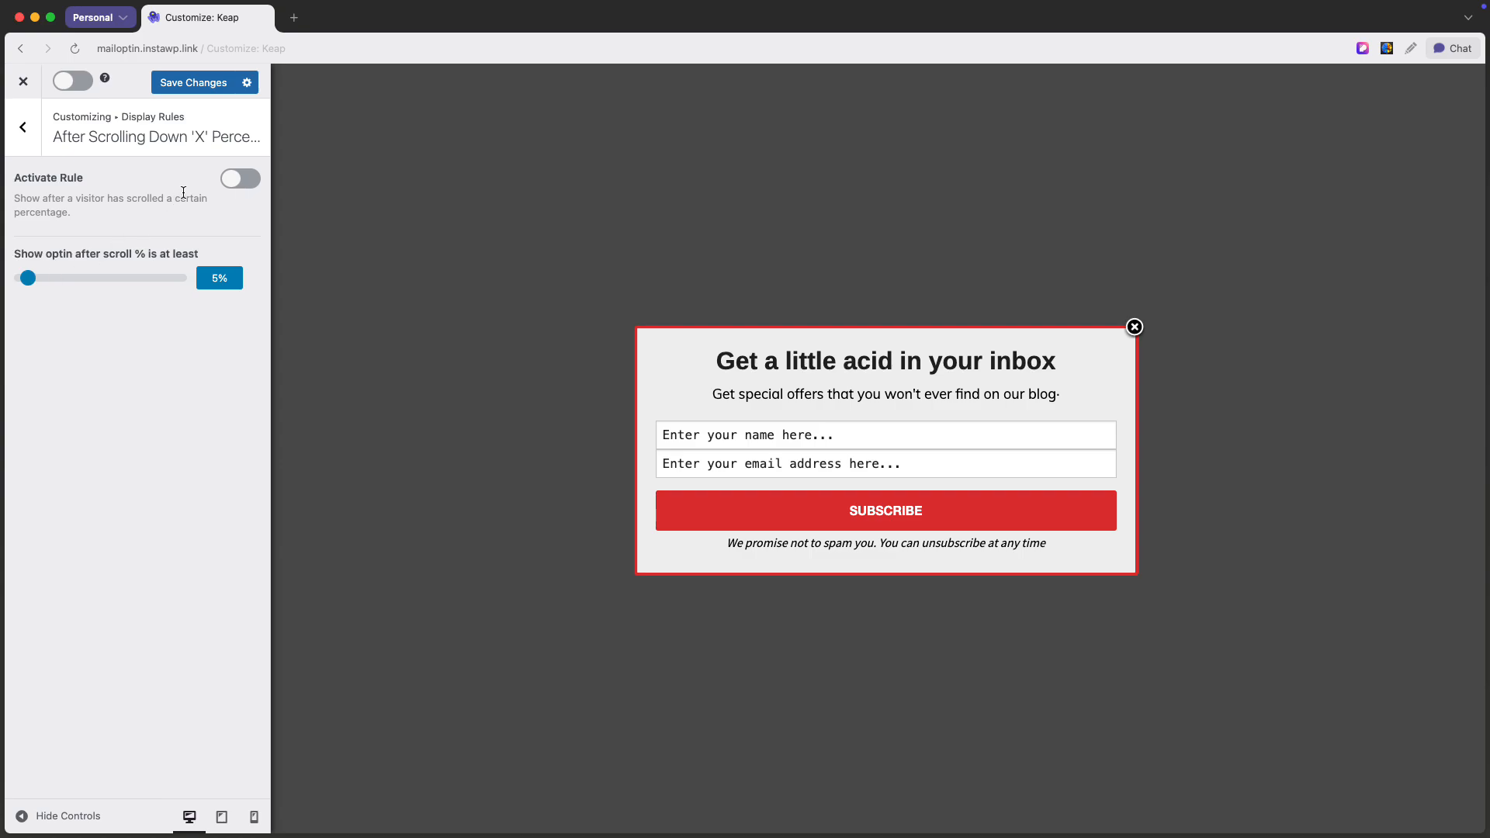
click(234, 183)
Save the campaign changes, activate the Keap campaign and return to the list of optin campaigns.
click(218, 84)
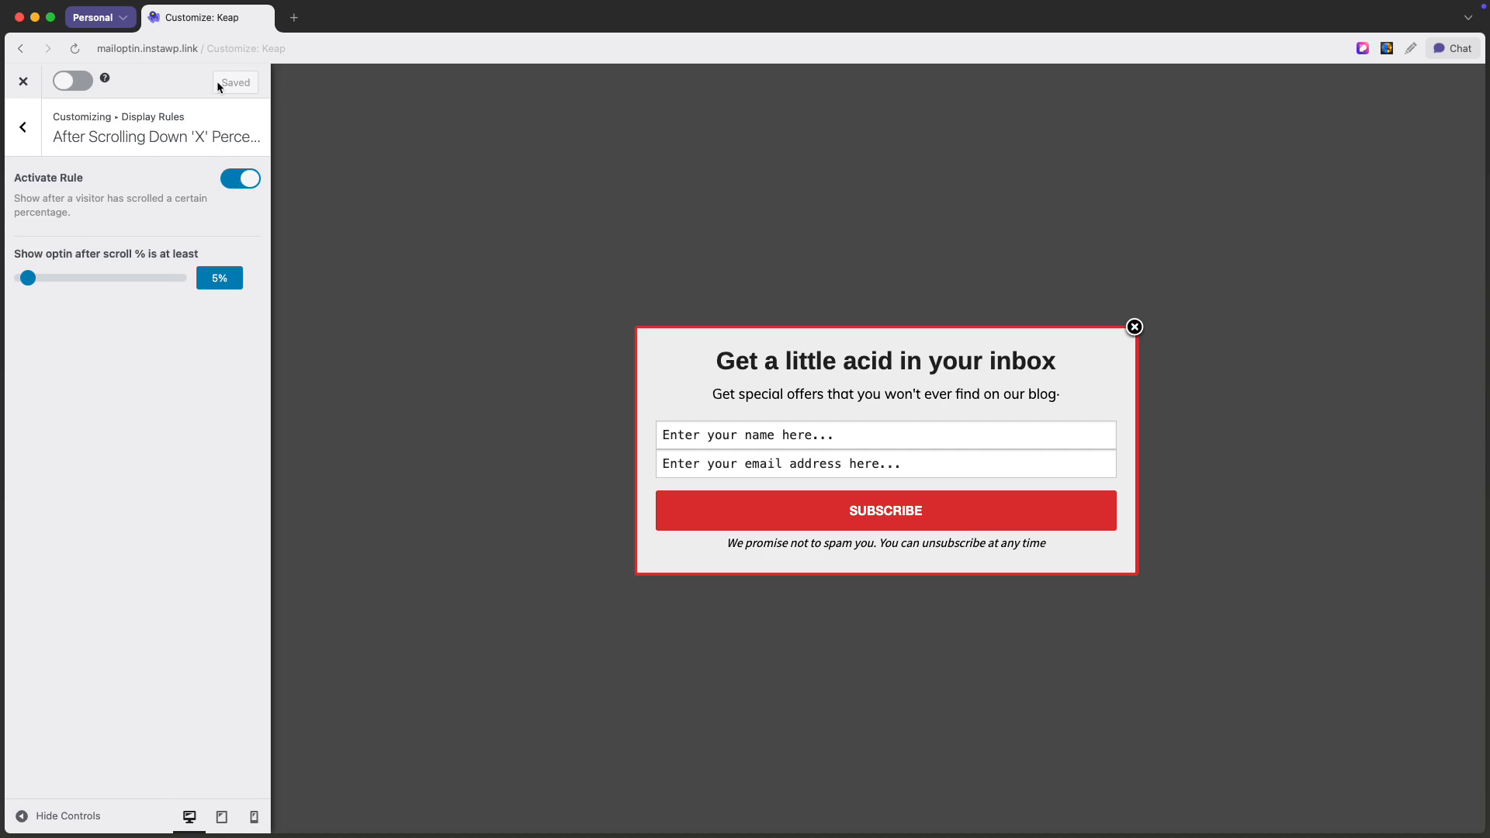
click(74, 84)
click(23, 81)
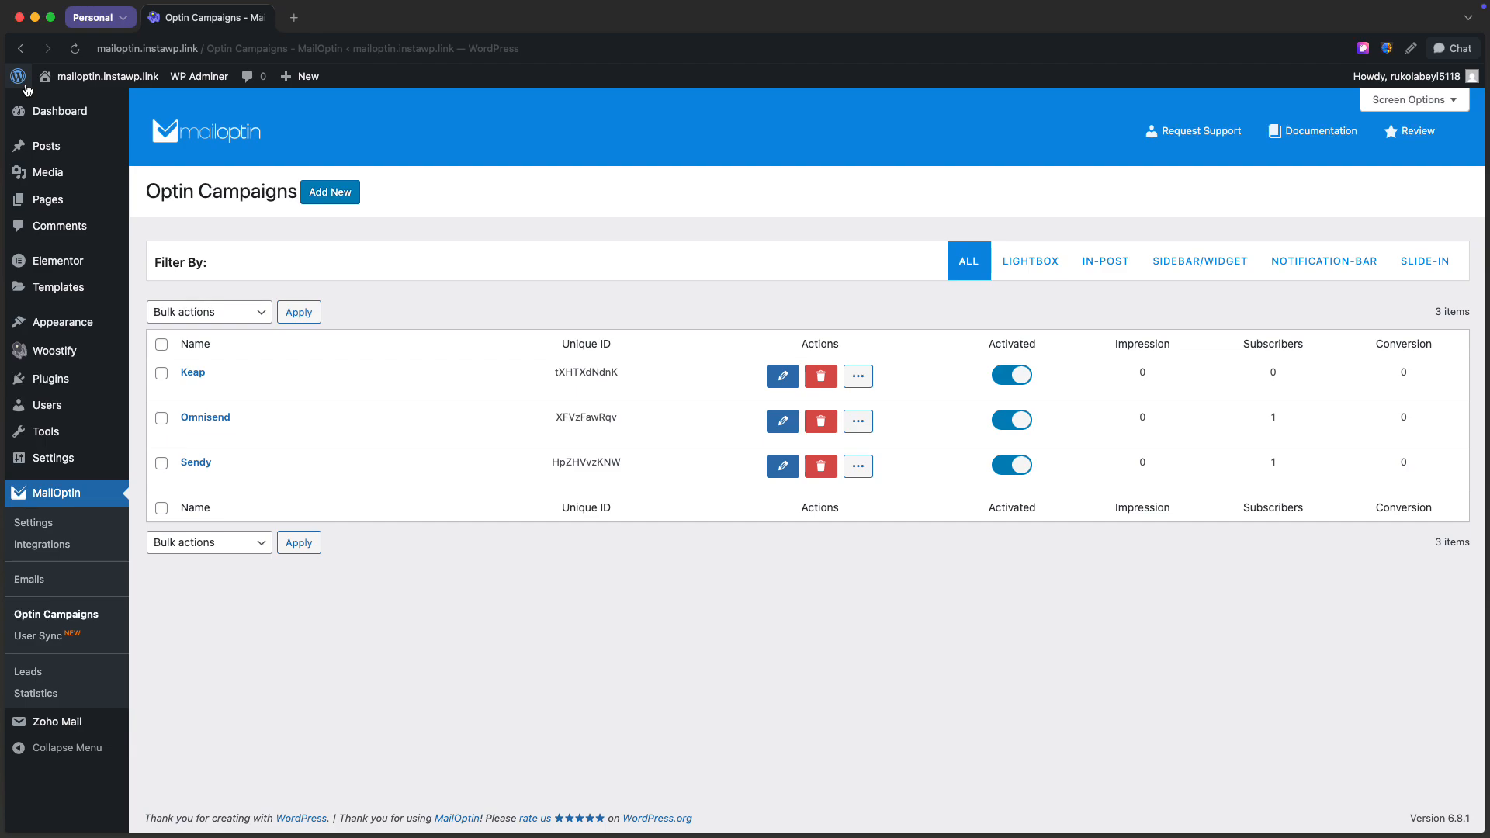
Open the site in an incognito window, bring up the lightbox and subscribe with a test name and email address.
right_click(76, 100)
click(107, 162)
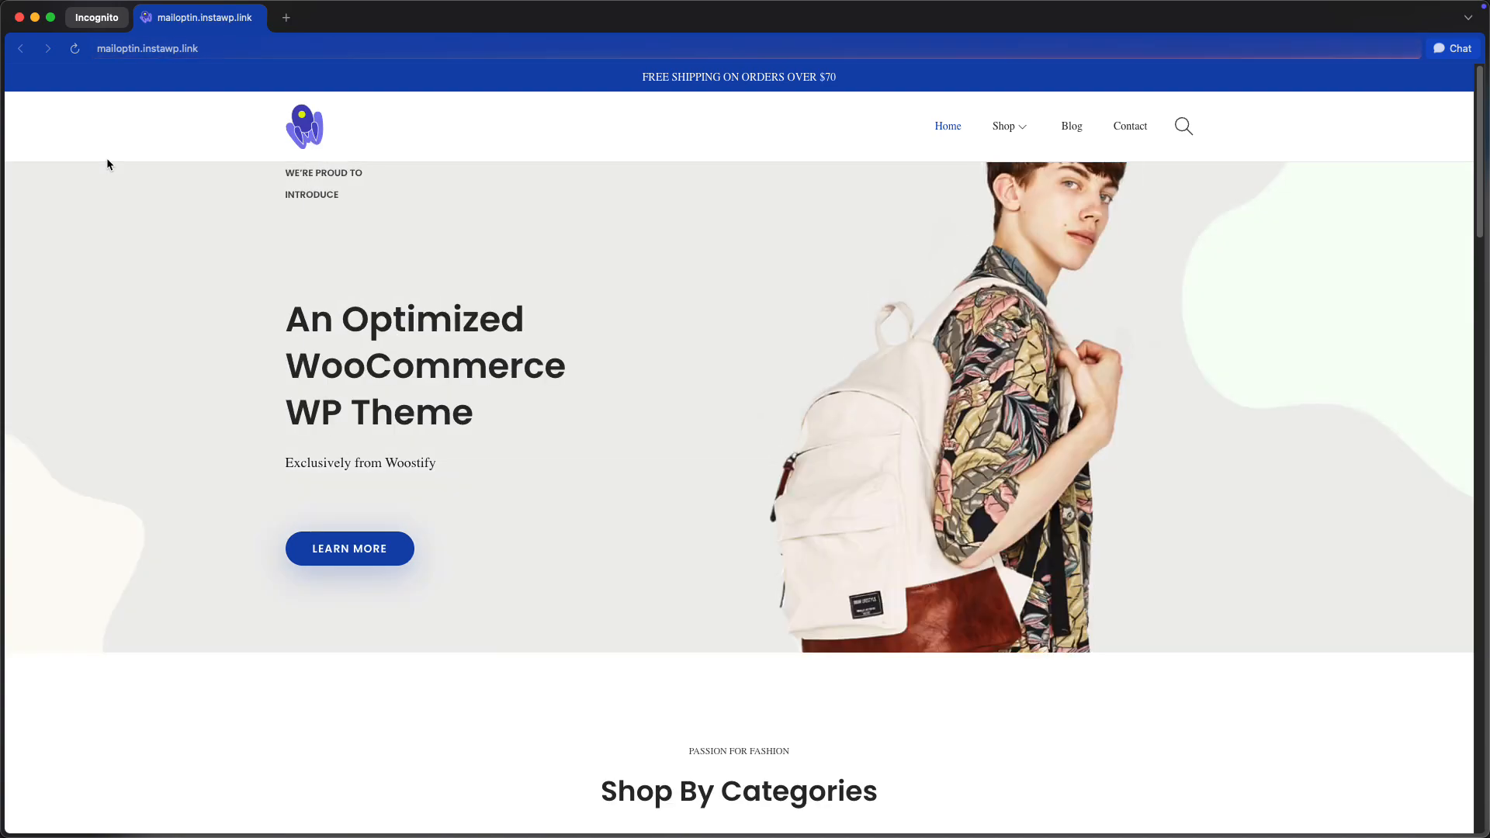
scroll(658, 303, down, 15)
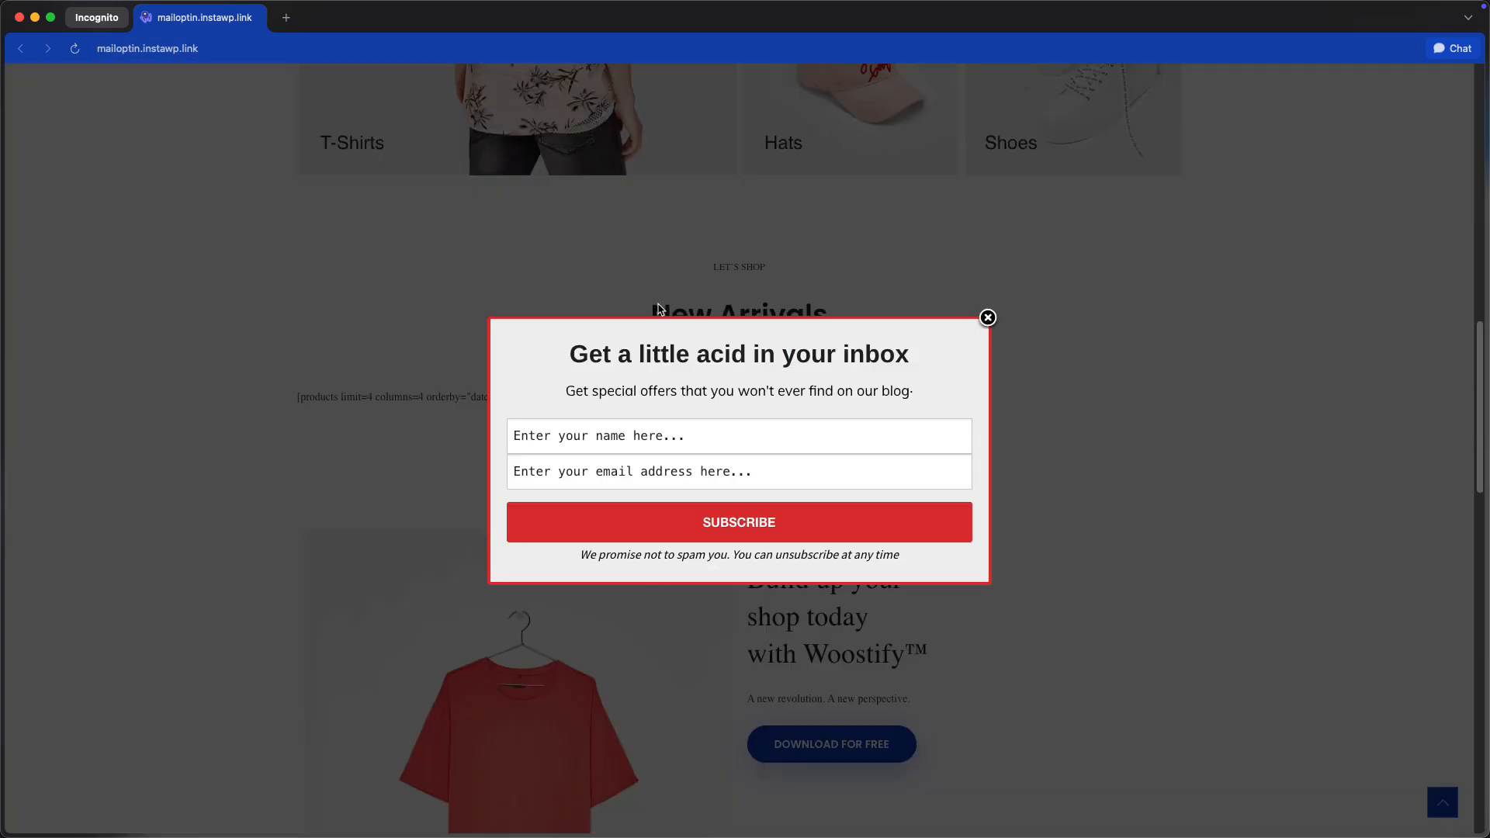
click(620, 426)
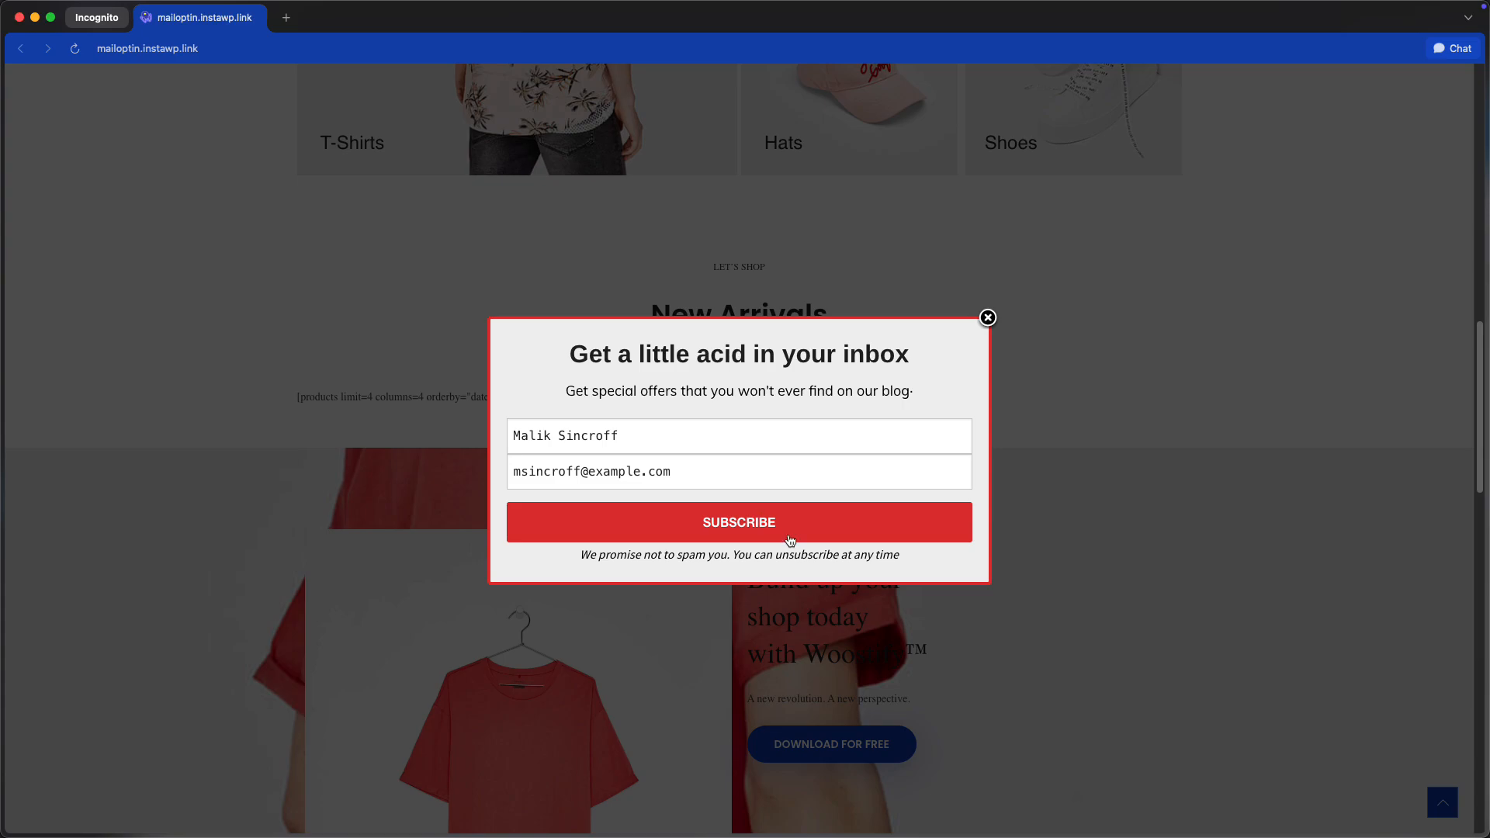
click(789, 539)
click(987, 317)
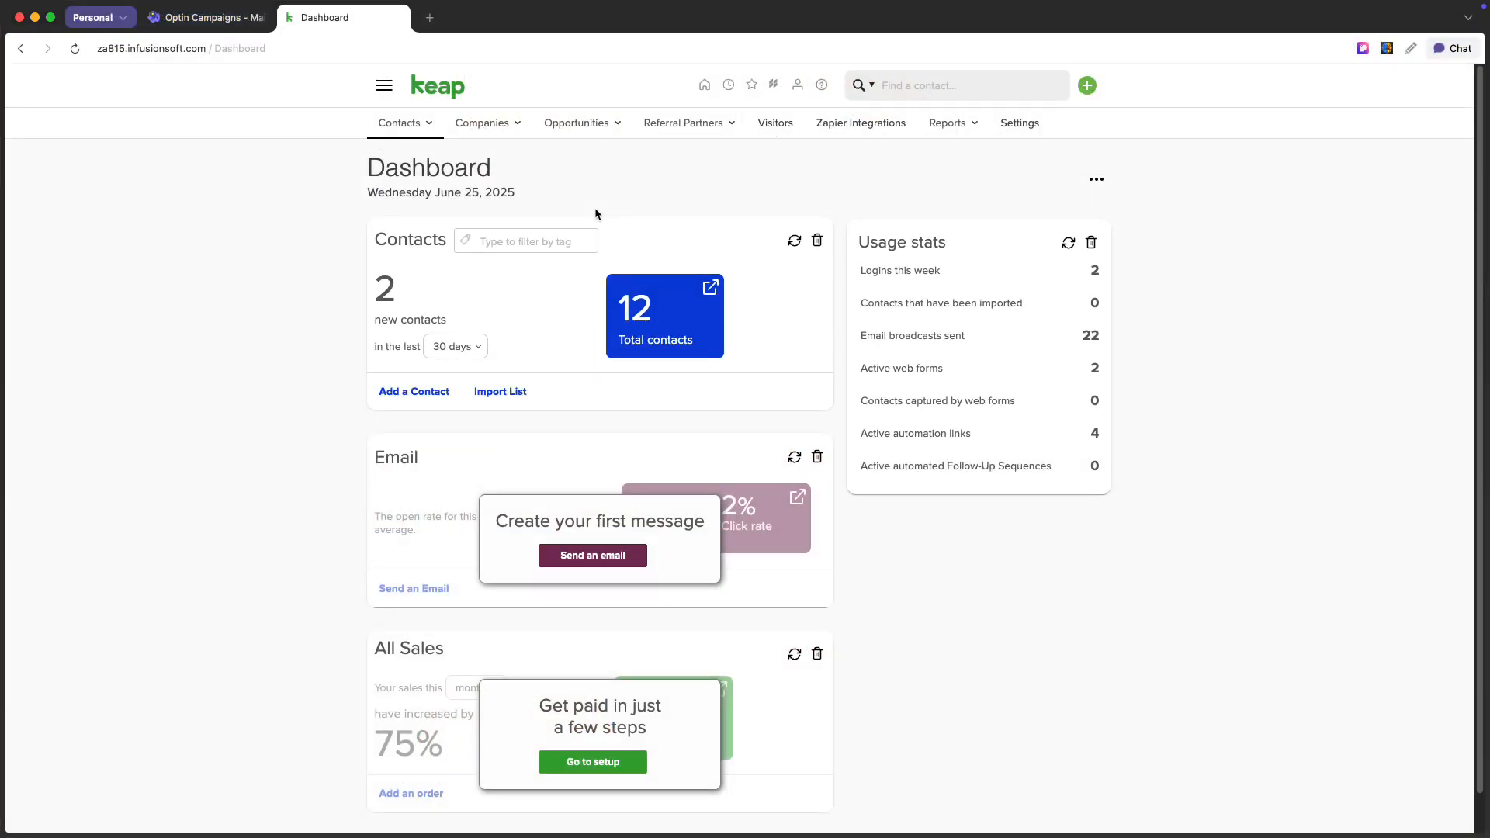
Check the full contacts list in Keap for the newly subscribed test contact.
click(658, 334)
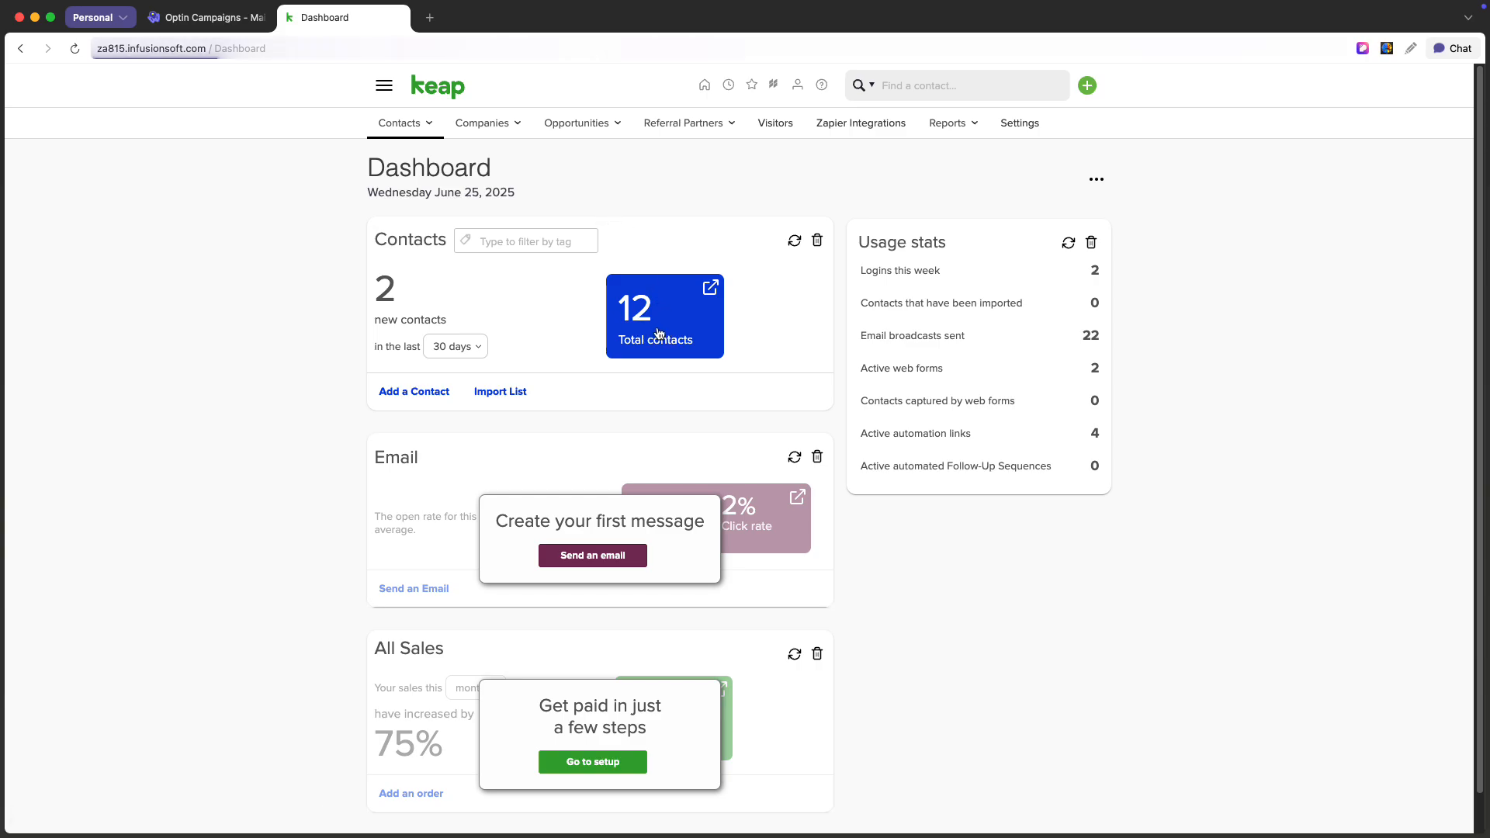
scroll(640, 333, down, 15)
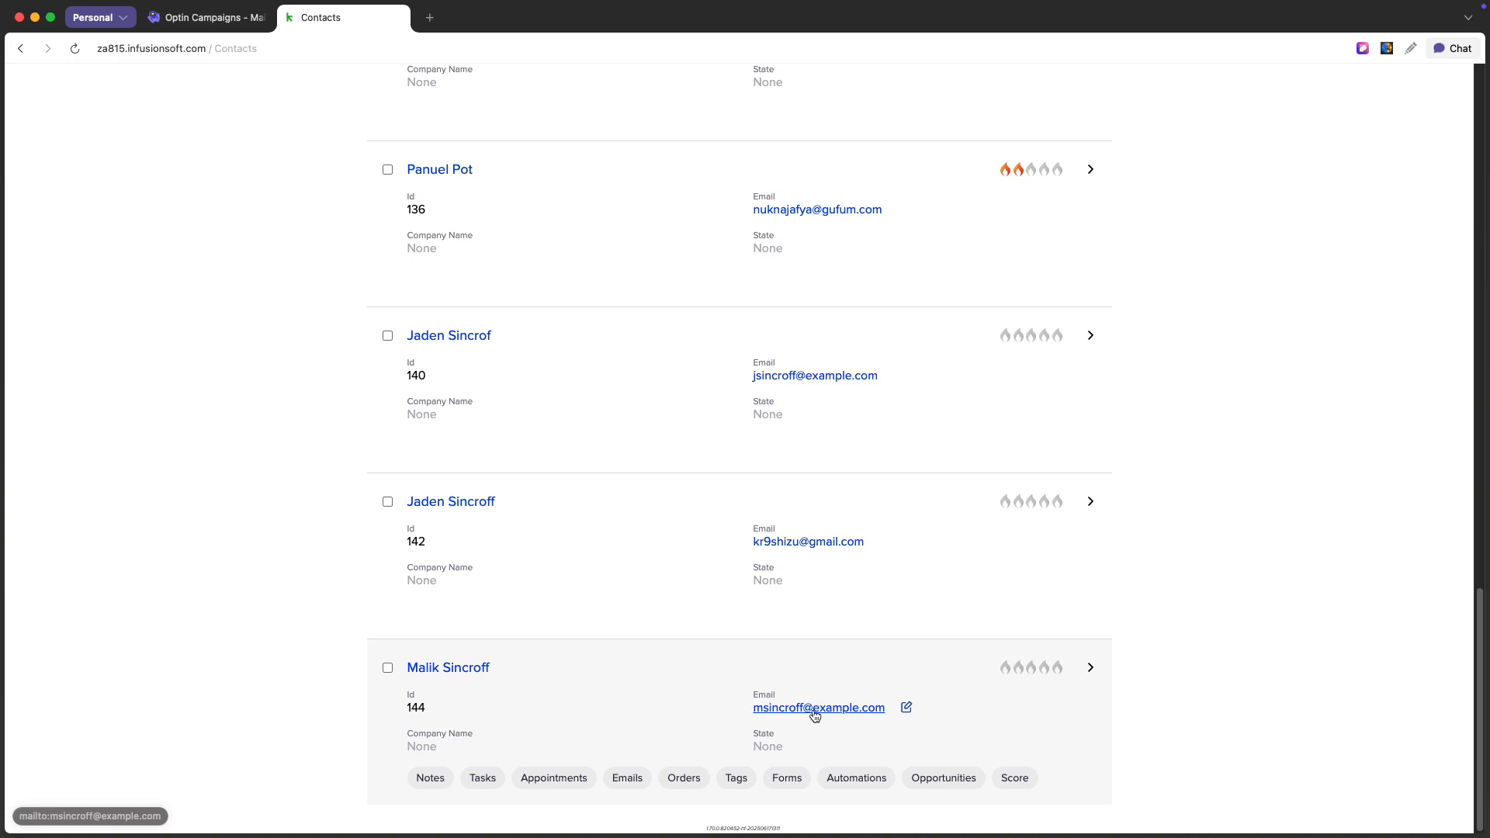
Switch back to MailOptin and create a Posts Email Digest automation titled Keap Emails using the Lucid Template.
click(205, 17)
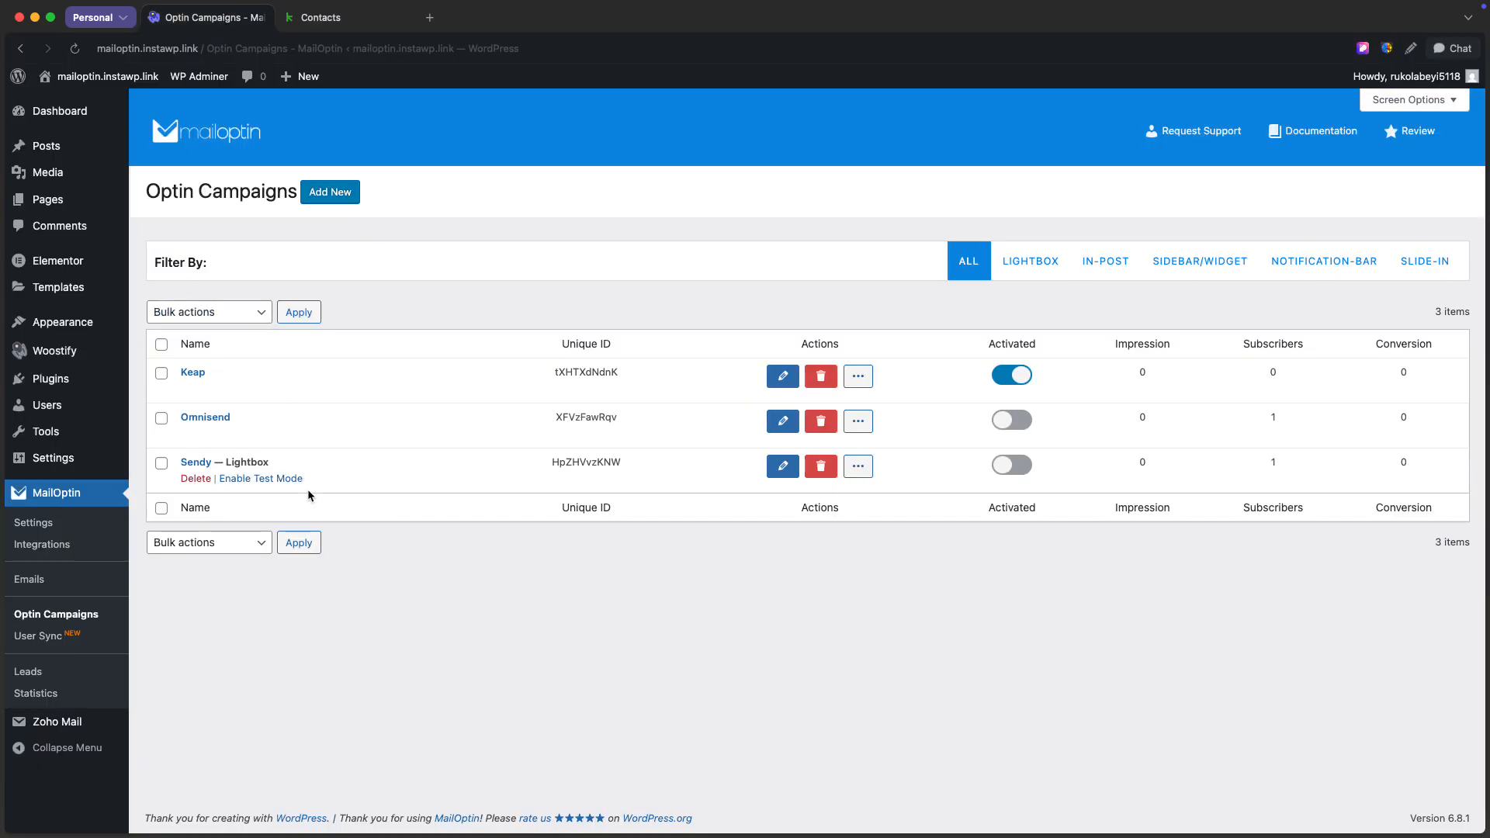
click(30, 579)
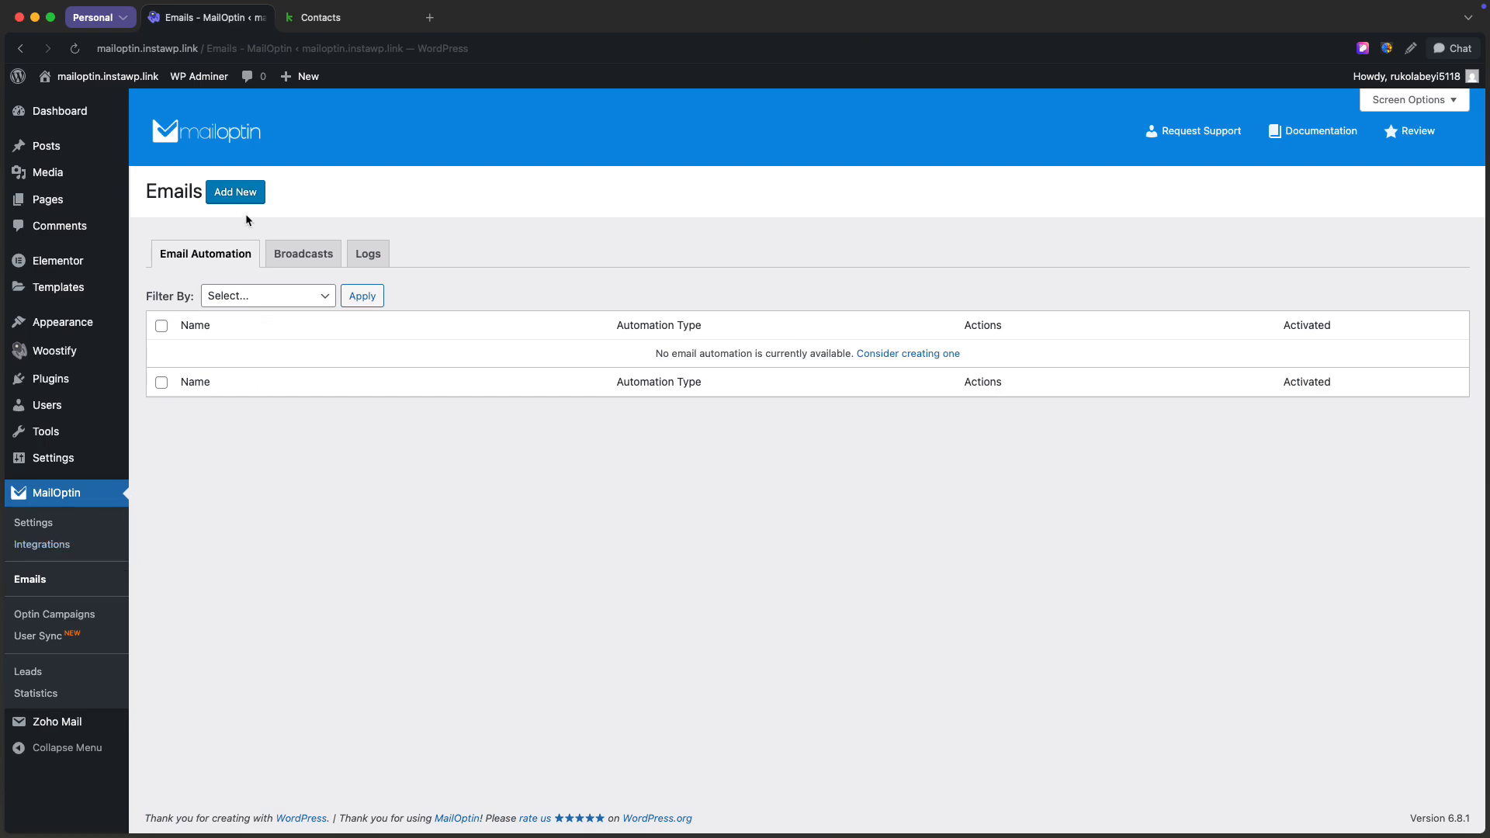
click(235, 192)
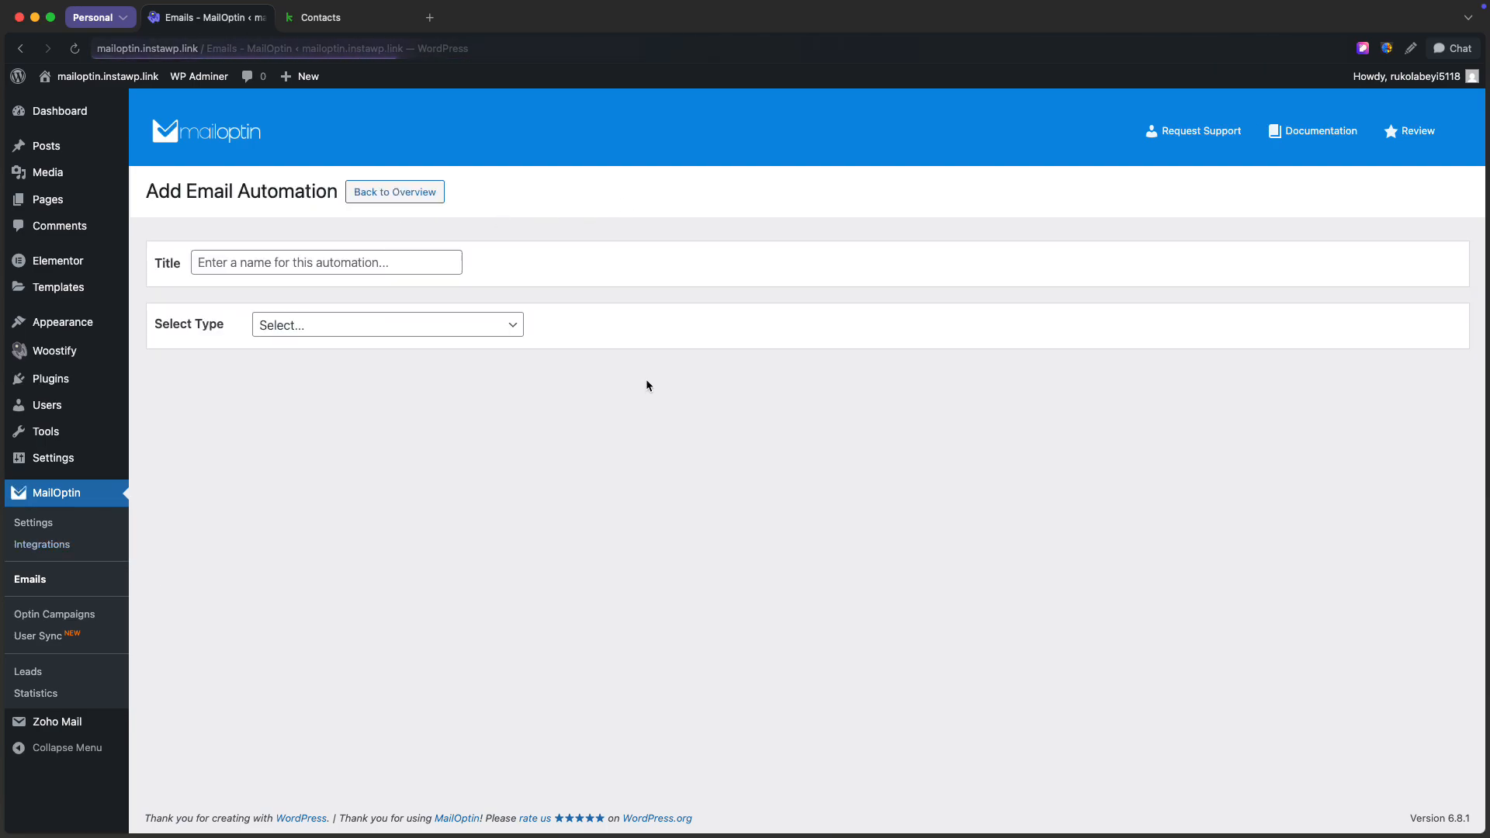
click(352, 260)
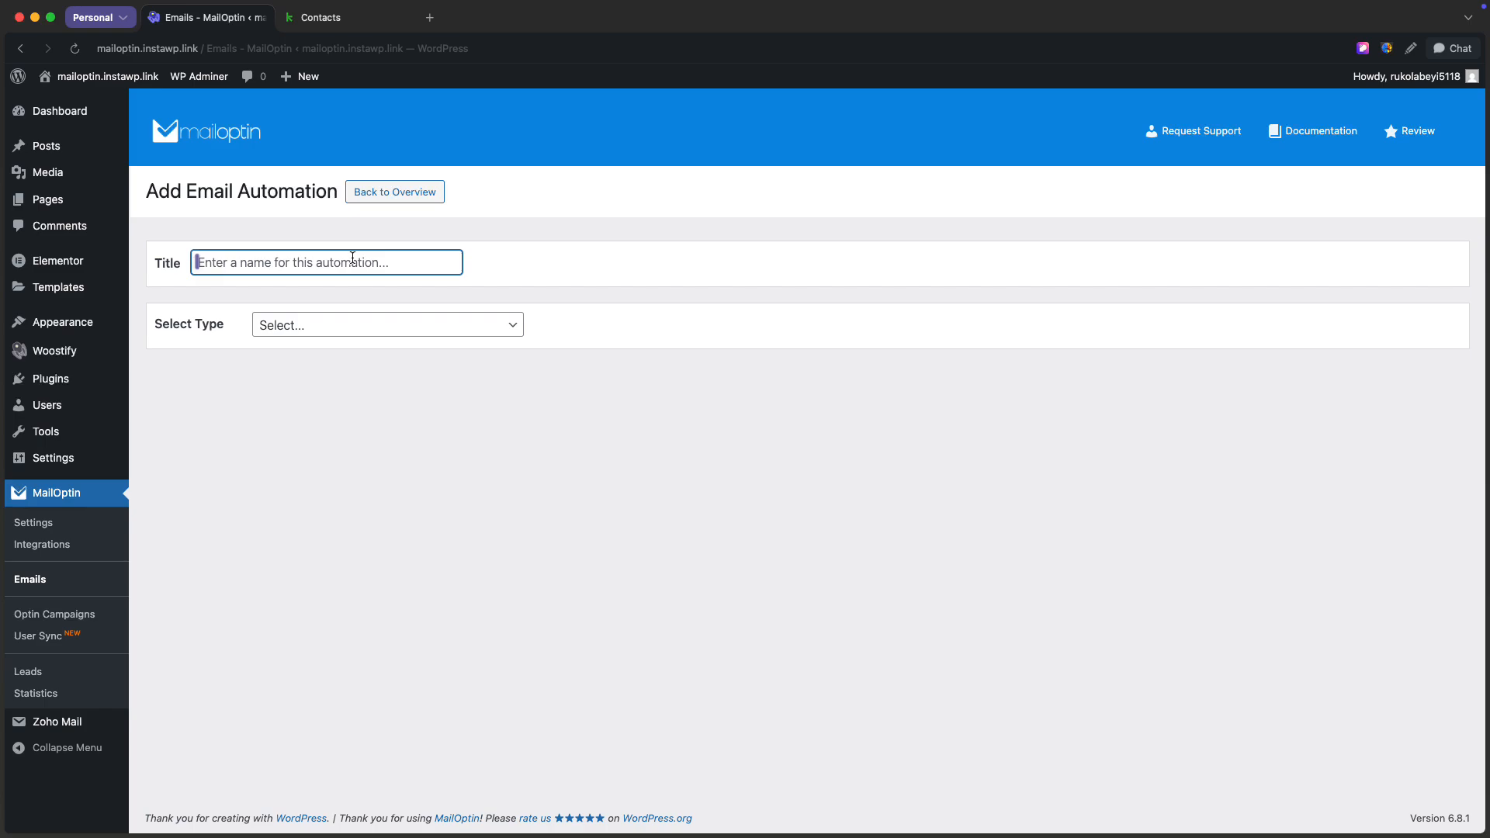
text(Keap Emails)
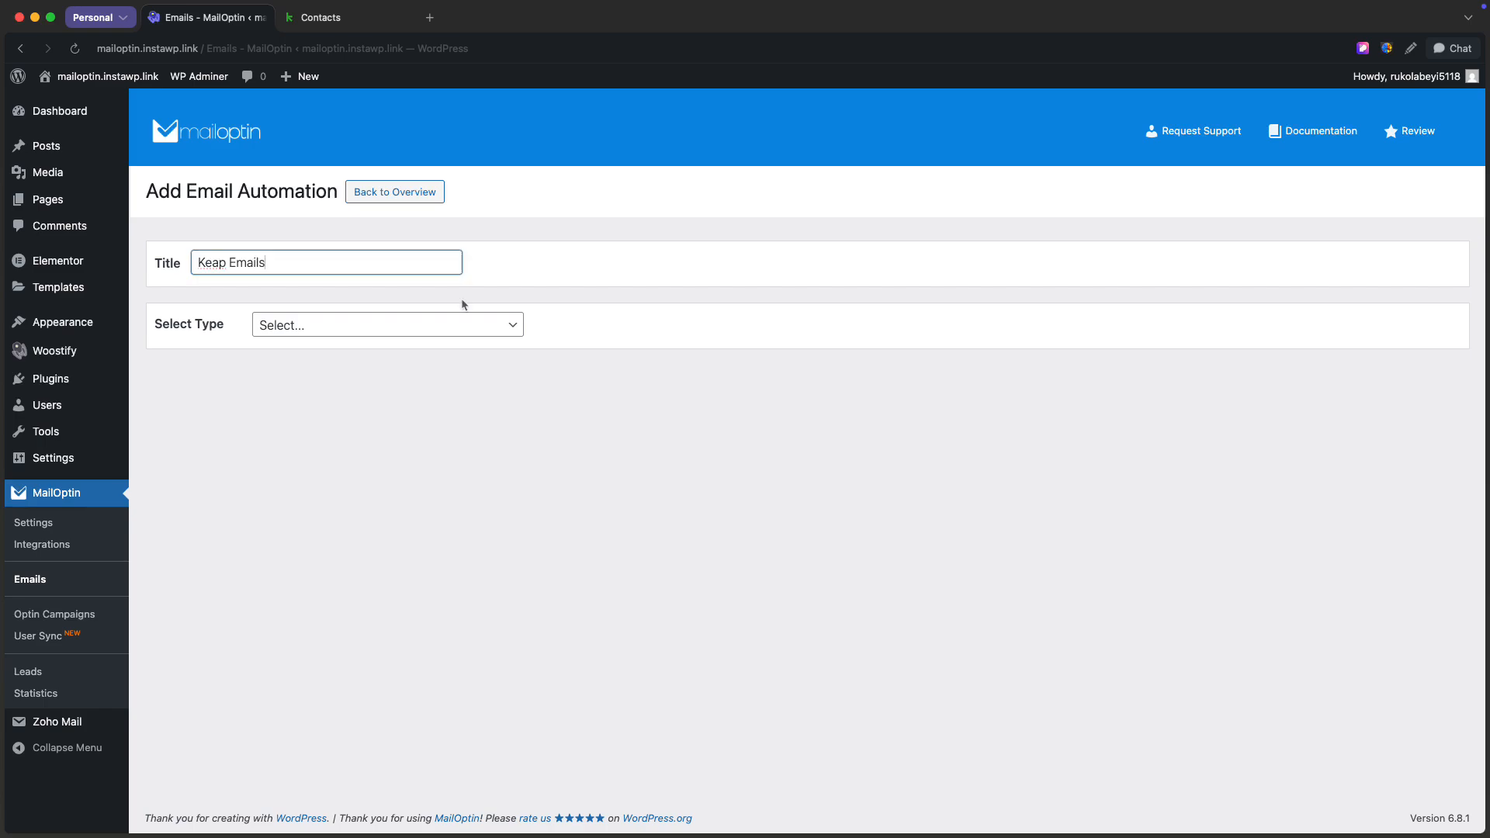
click(398, 325)
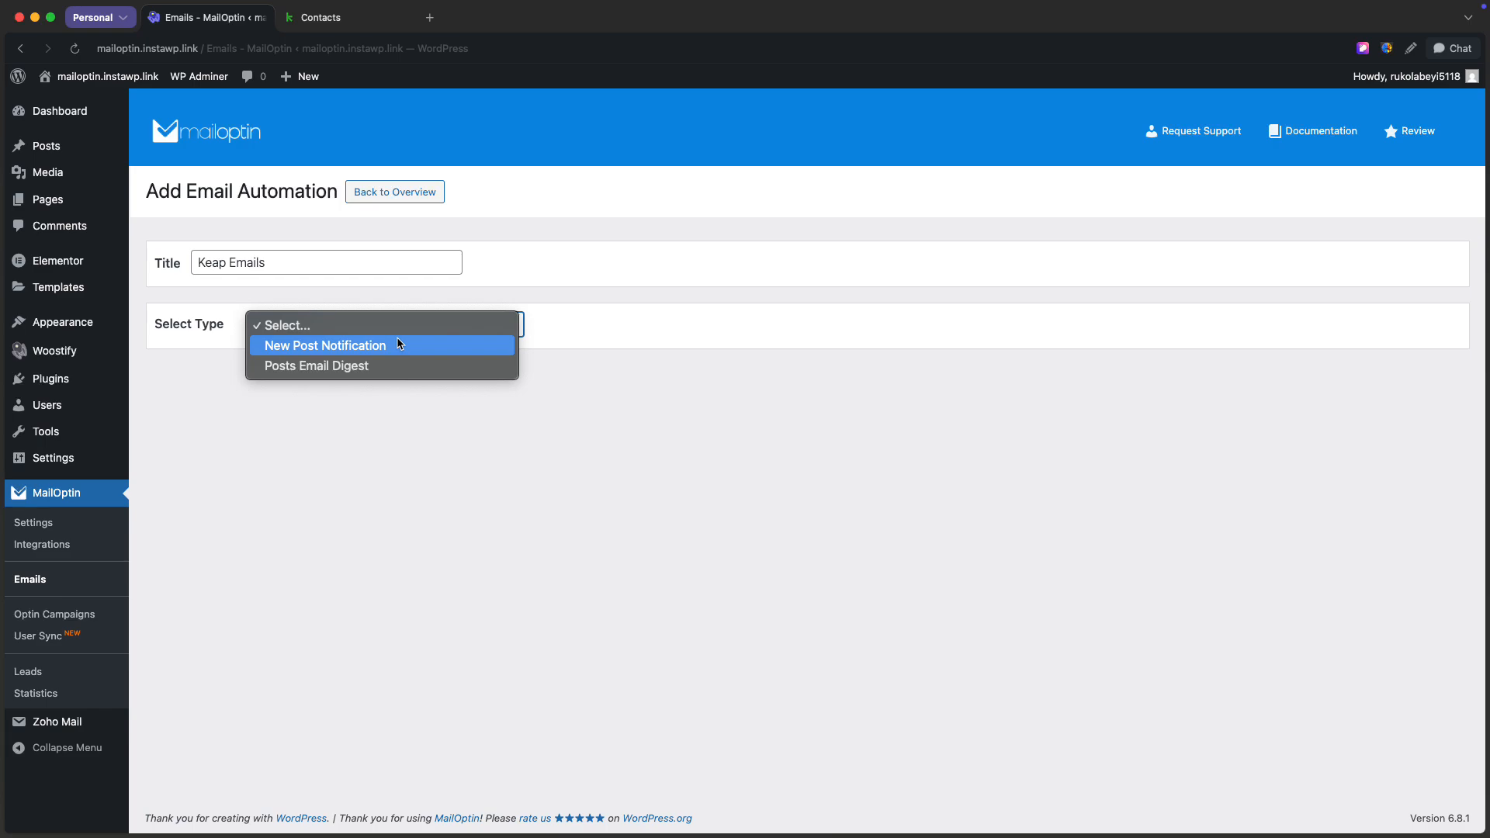
click(388, 361)
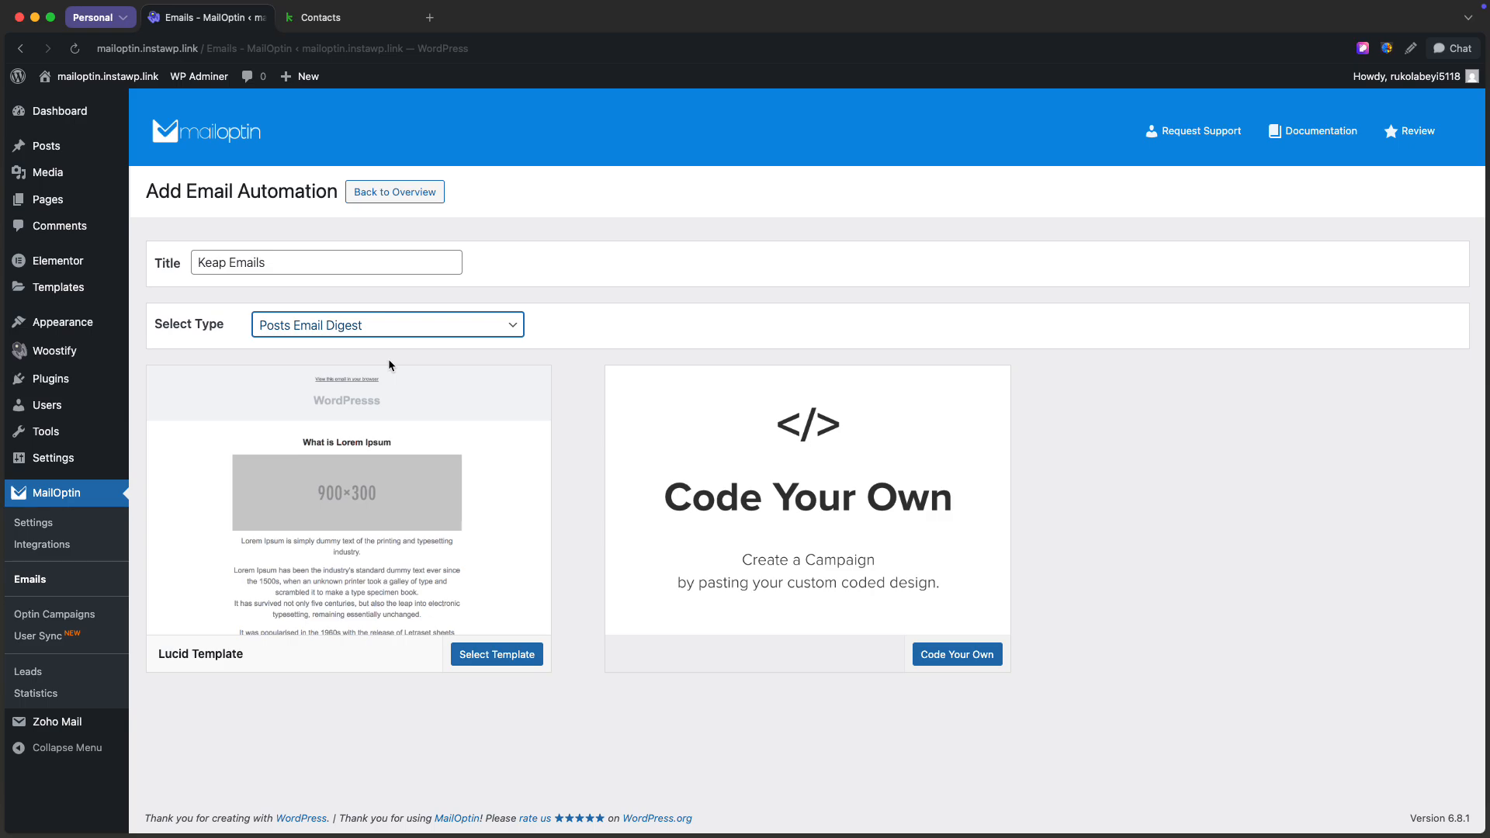
click(541, 471)
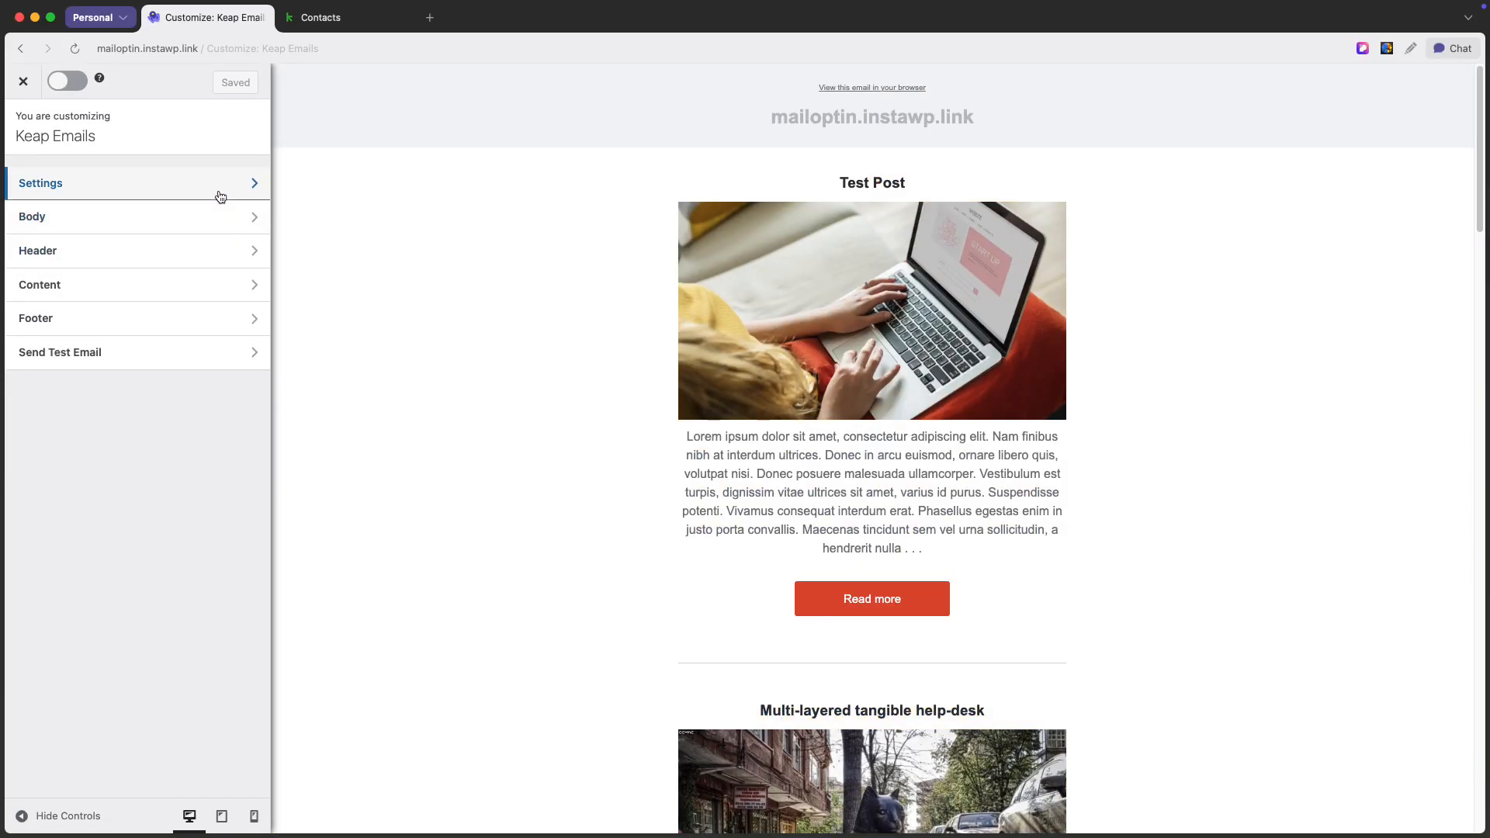
Set the recipient connection in the automation's settings to Infusionsoft (Keap).
click(219, 190)
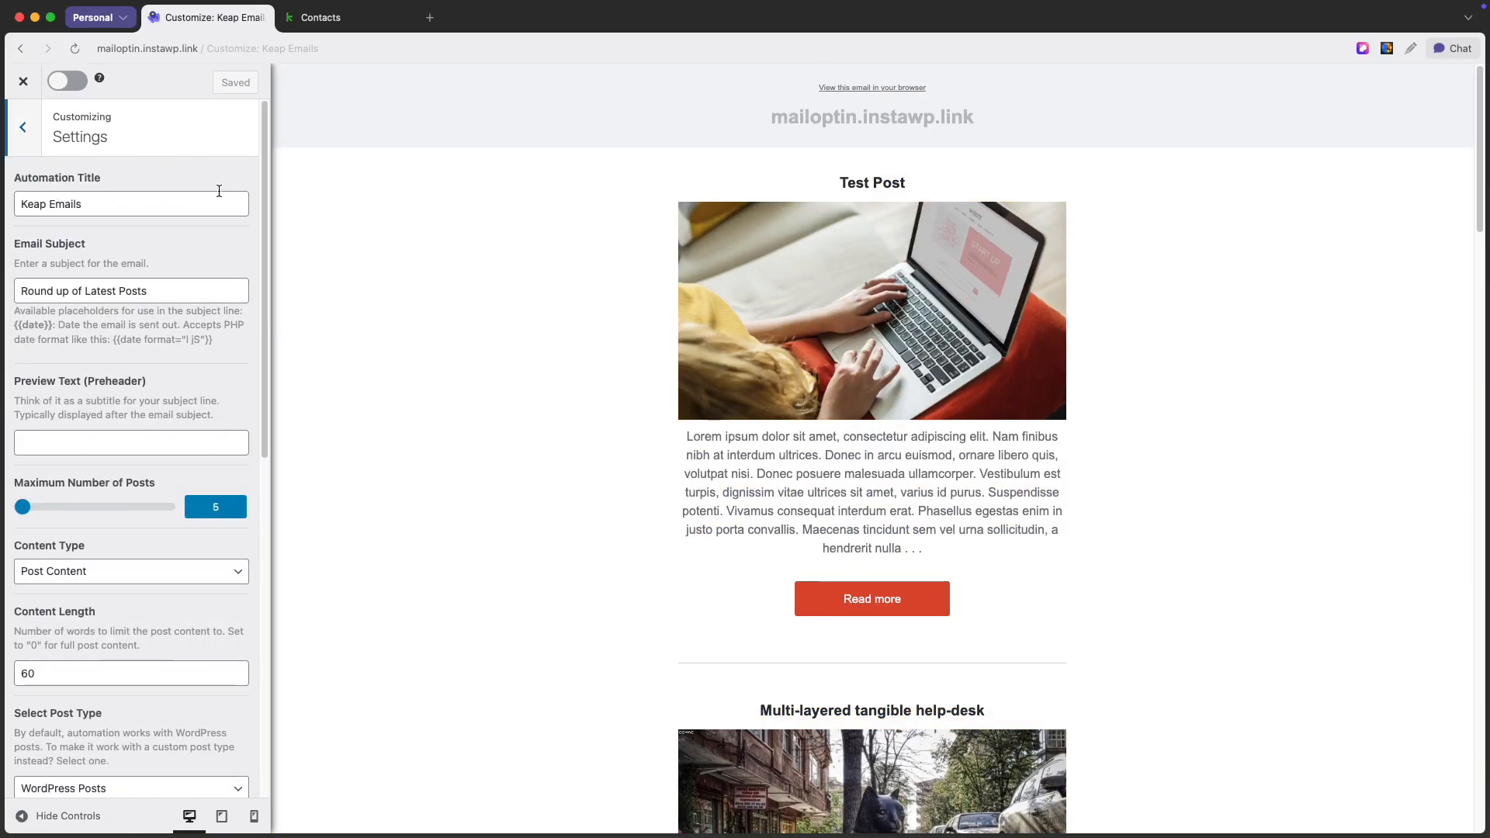
scroll(207, 275, down, 10)
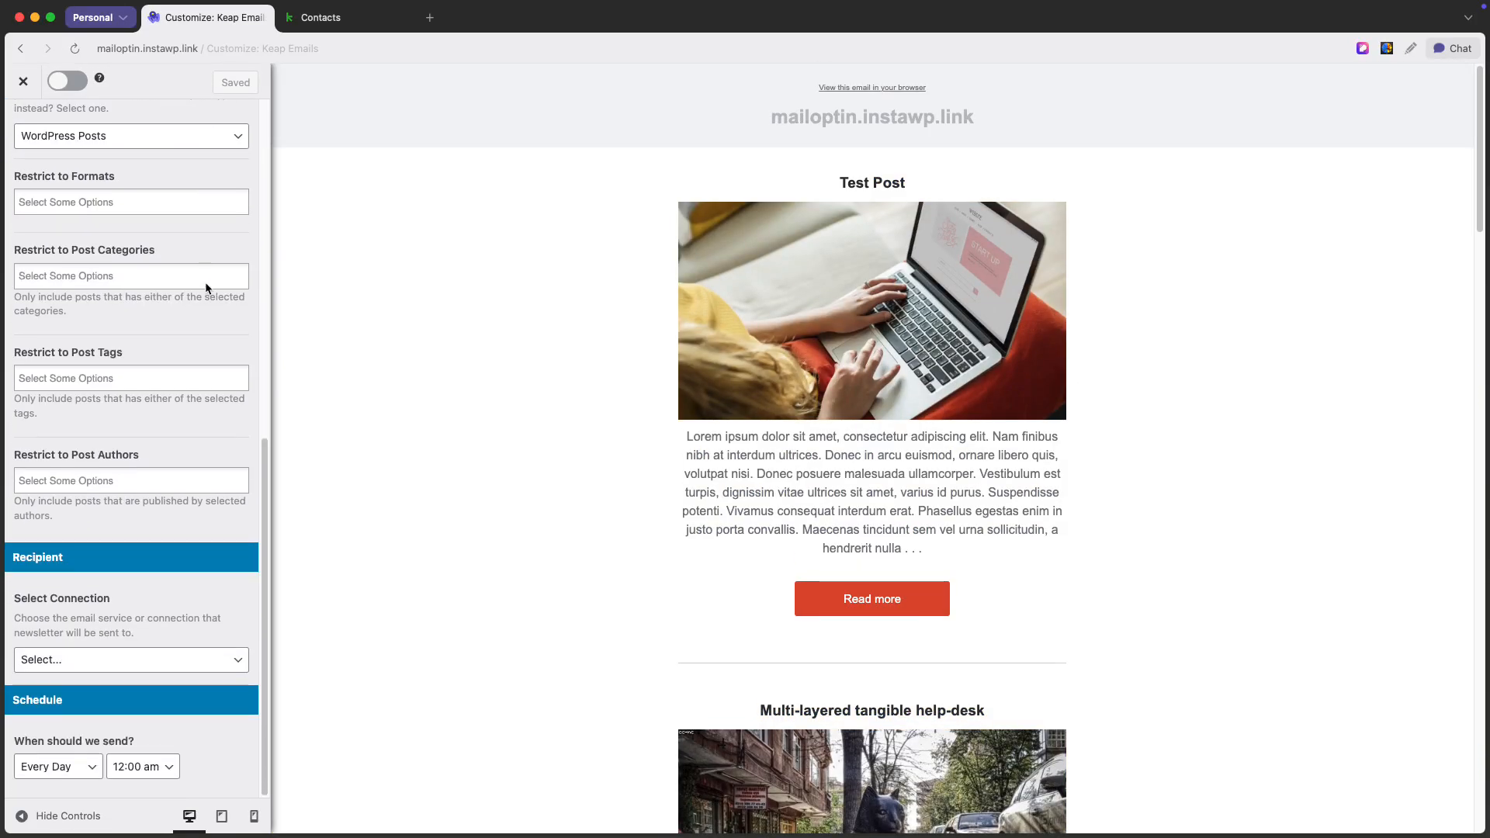
click(75, 669)
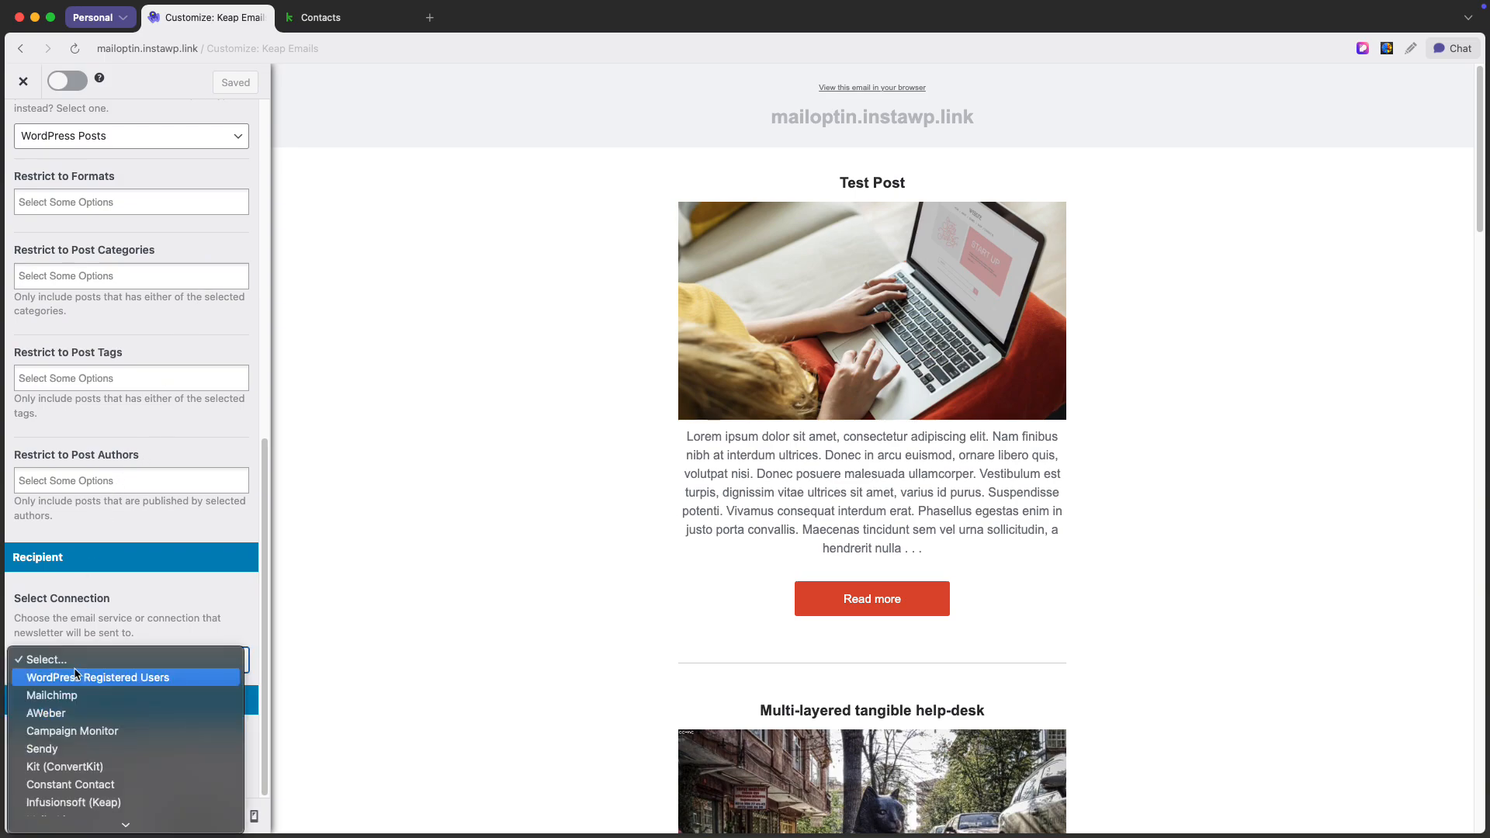
scroll(78, 678, down, 3)
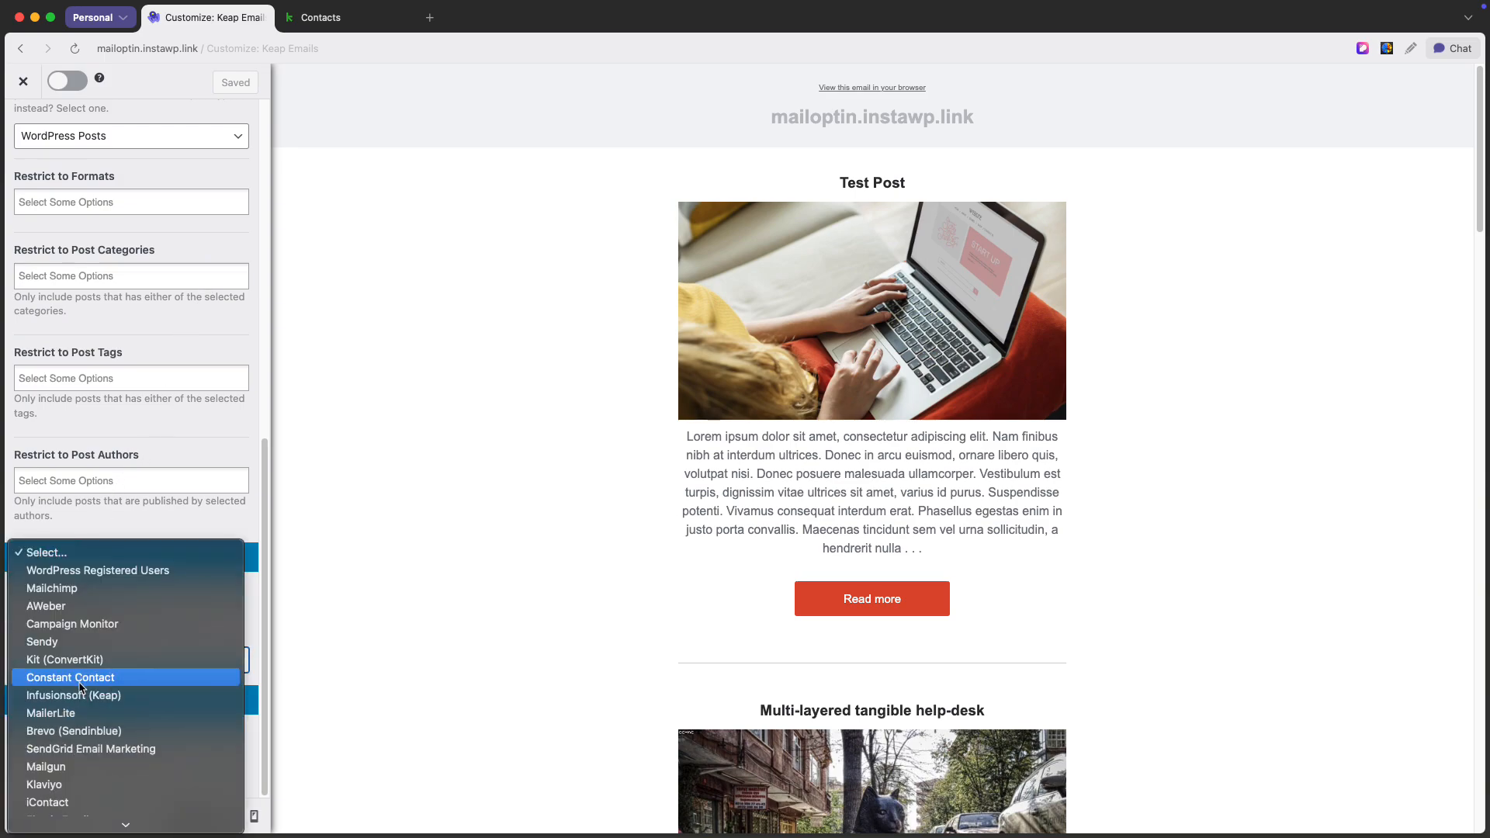
scroll(81, 687, down, 1)
click(82, 683)
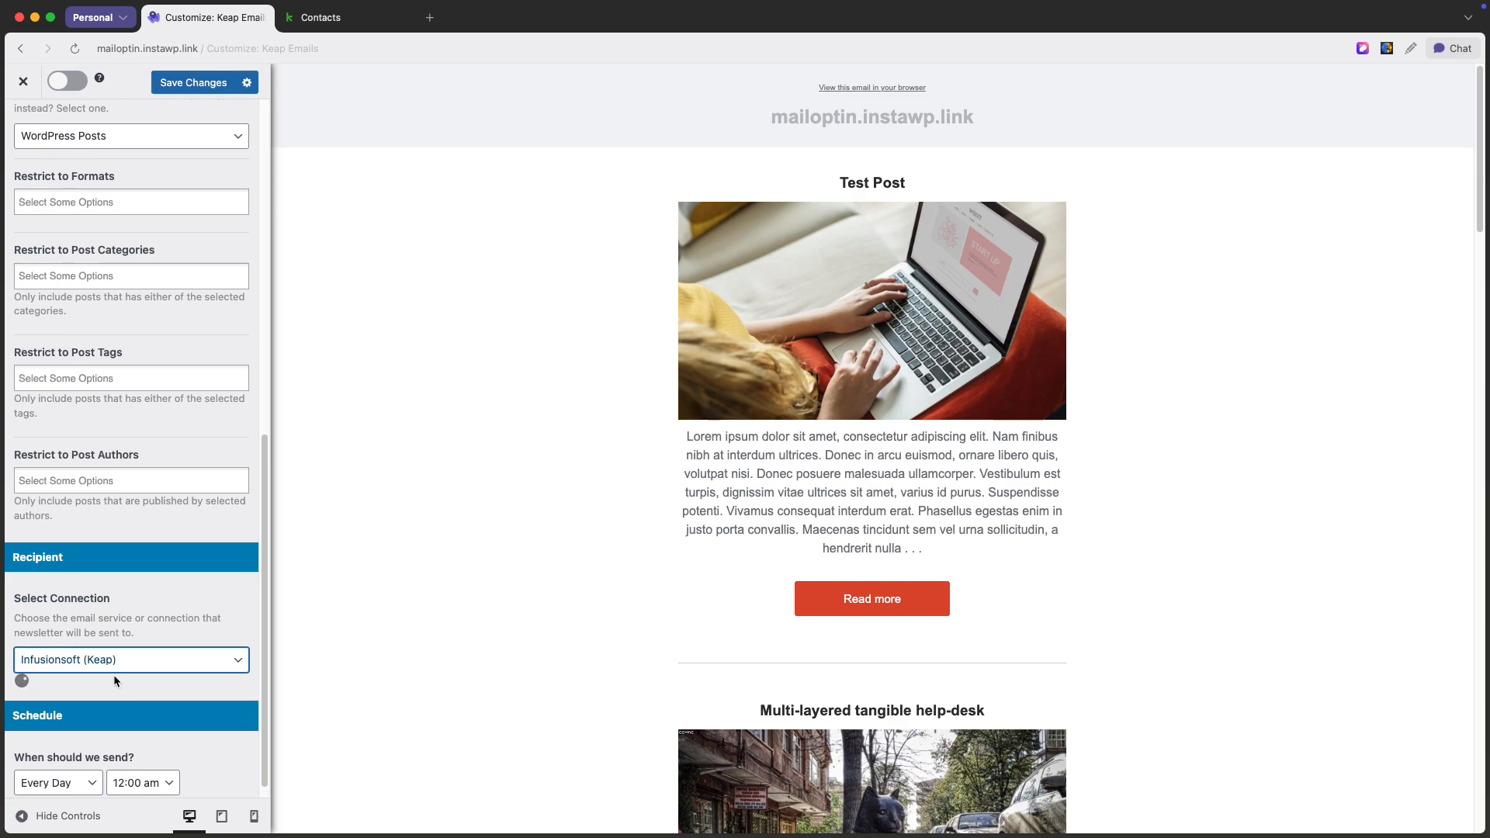